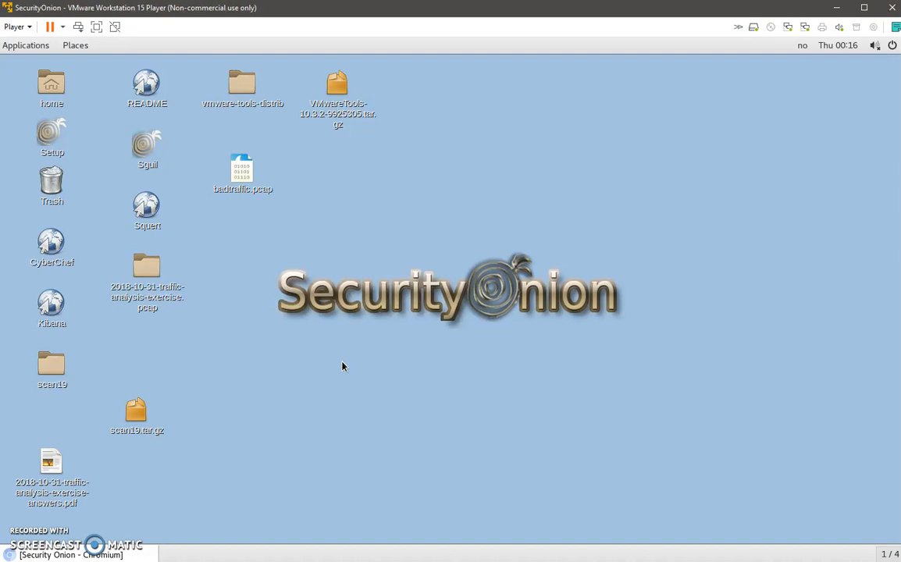
# Launch Sguil and log in to localhost with the username admin and the account password.
pyautogui.doubleClick(157, 148)
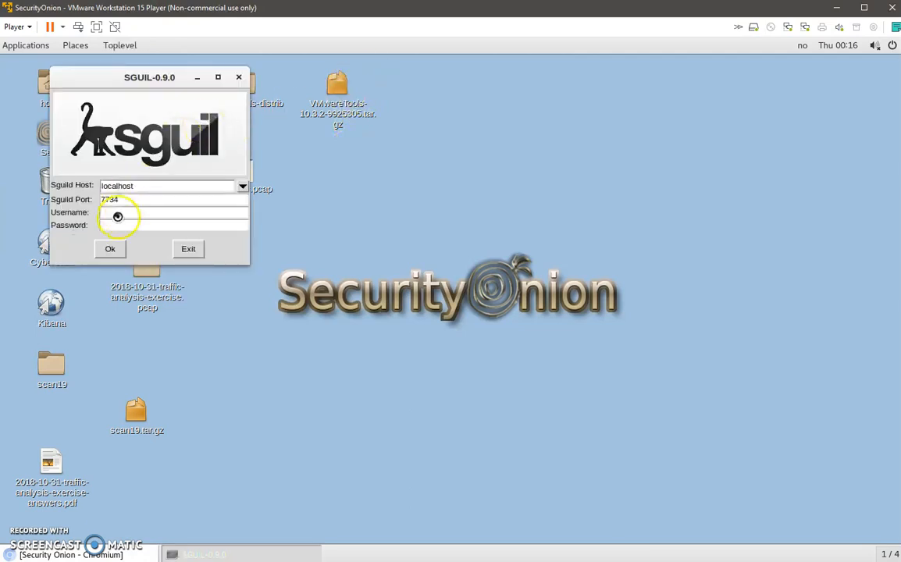
pyautogui.moveTo(141, 78); pyautogui.dragTo(384, 147)
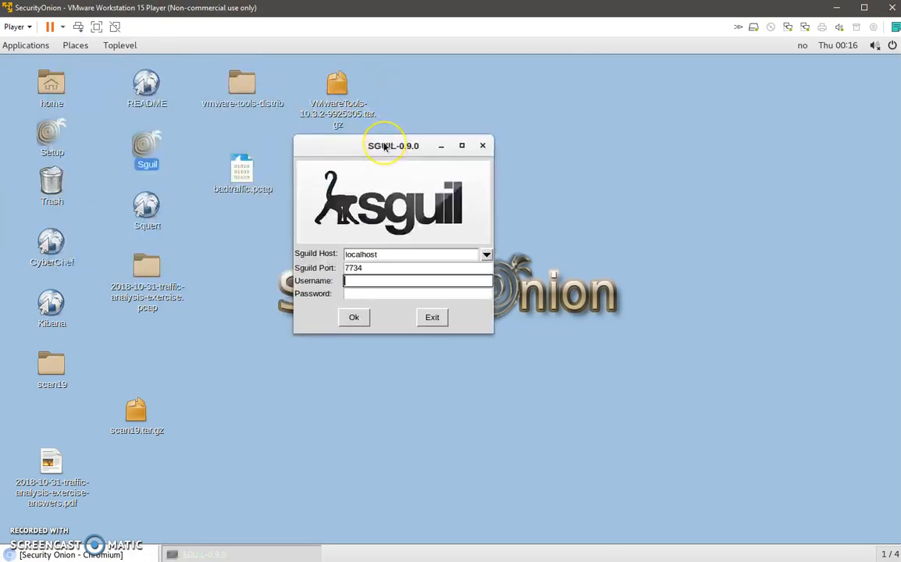
pyautogui.press('Tab')
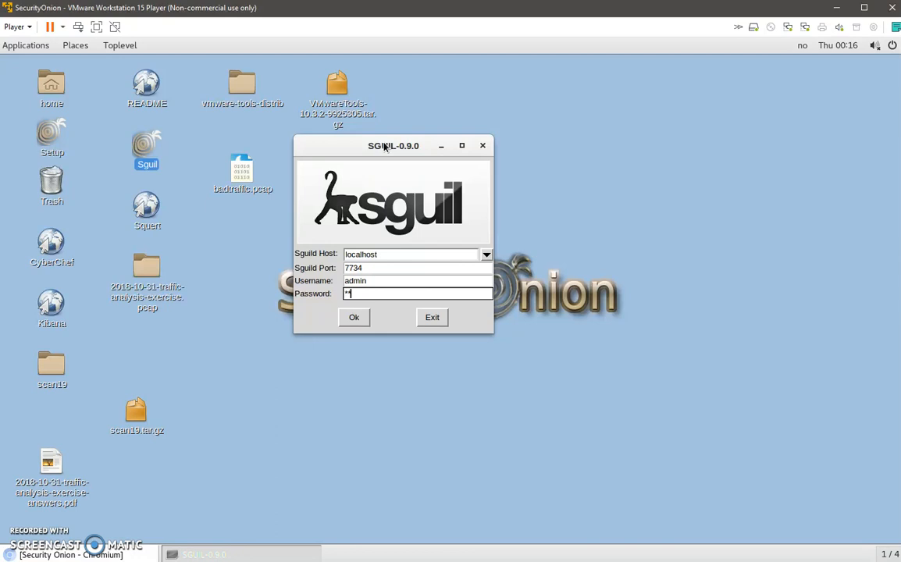
pyautogui.press('Return')
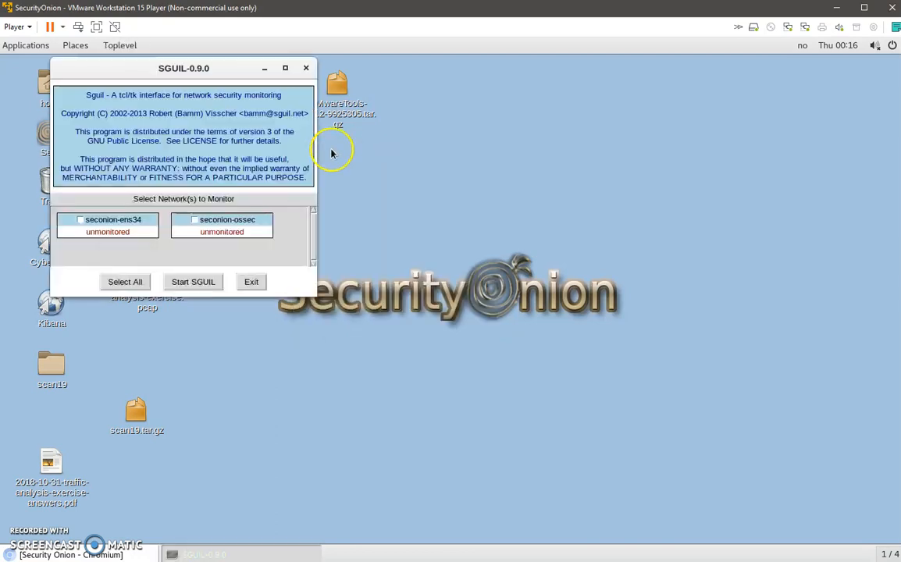
# Select all networks for monitoring, start SGUIL and reposition its window to leave some desktop free.
pyautogui.click(125, 281)
pyautogui.click(189, 282)
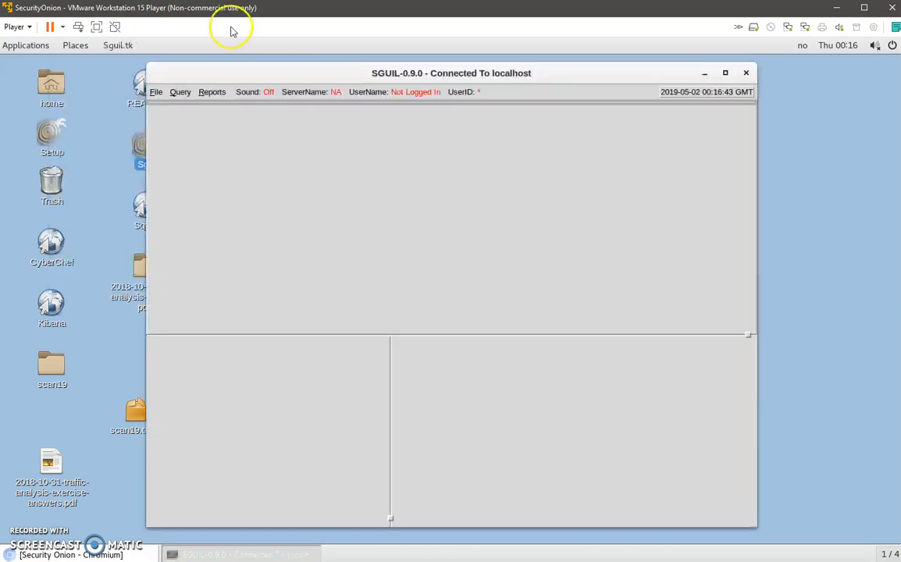
pyautogui.moveTo(216, 72); pyautogui.dragTo(264, 70)
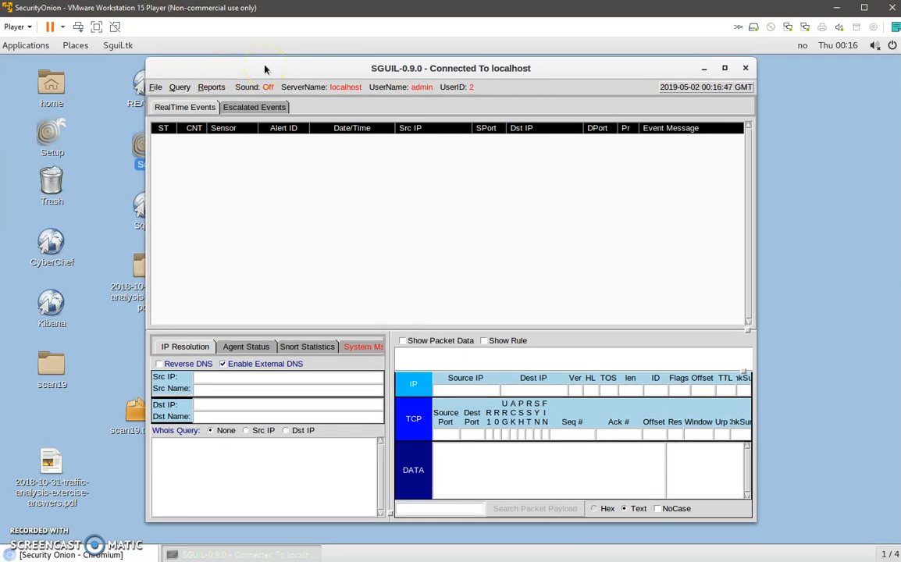
pyautogui.moveTo(265, 69); pyautogui.dragTo(243, 71)
pyautogui.moveTo(394, 71); pyautogui.dragTo(326, 73)
# Run "curl testmyids.com" in a new terminal to trigger test alerts, and close the terminal after checking the response.
pyautogui.rightClick(859, 274)
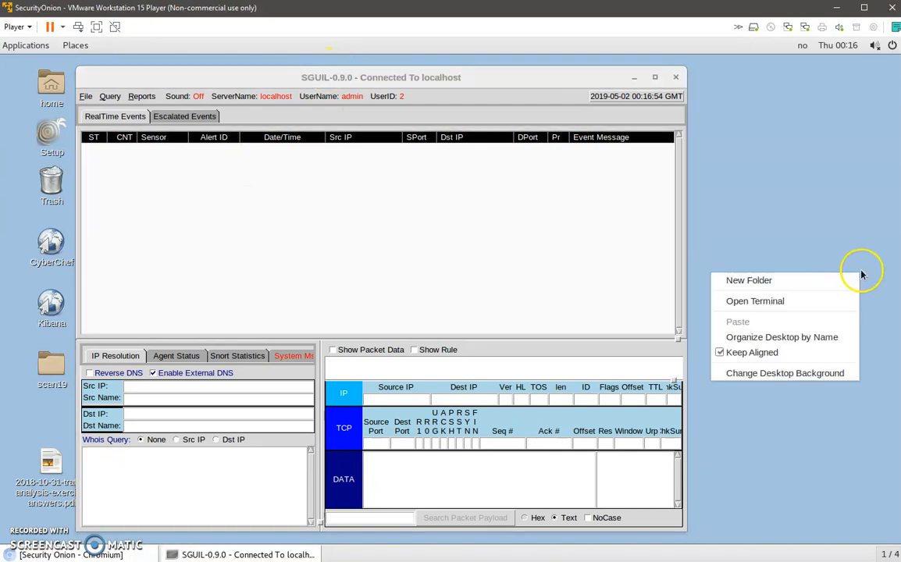
pyautogui.click(795, 305)
pyautogui.moveTo(314, 74); pyautogui.dragTo(670, 190)
pyautogui.write('curl testmyids.com')
pyautogui.press('Return')
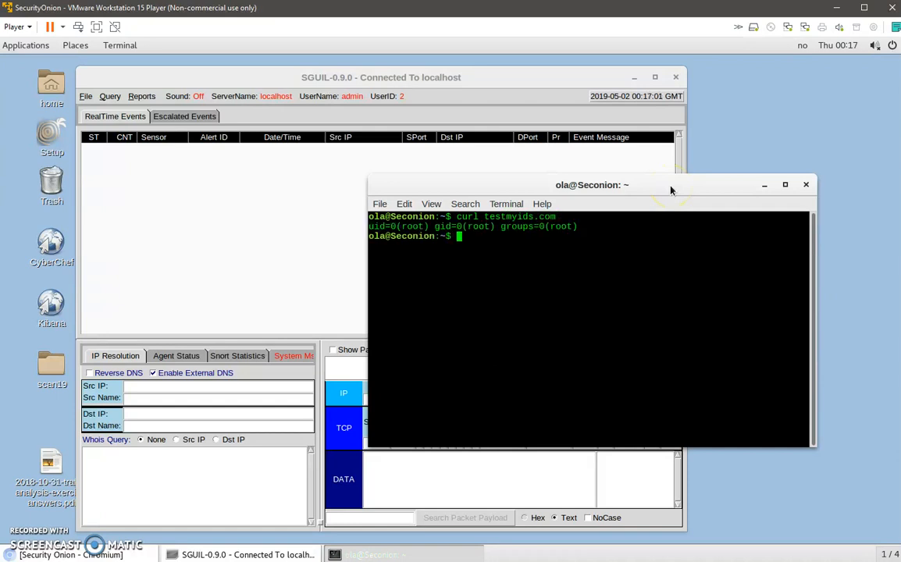
pyautogui.moveTo(579, 227); pyautogui.dragTo(357, 227)
pyautogui.click(806, 184)
# Maximize the Sguil window and show the rule and packet data for the GPL ATTACK_RESPONSE alert.
pyautogui.click(431, 164)
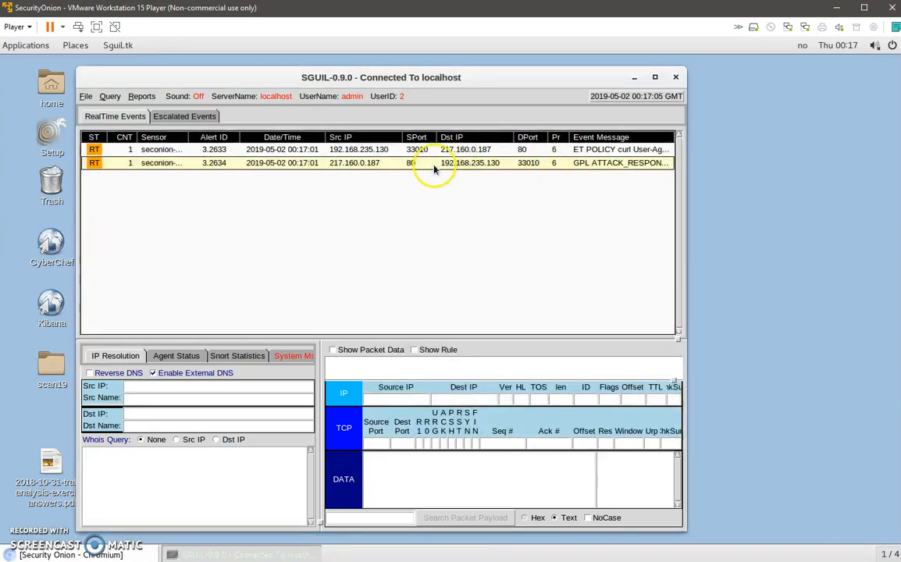
pyautogui.click(656, 77)
pyautogui.click(457, 351)
pyautogui.click(375, 351)
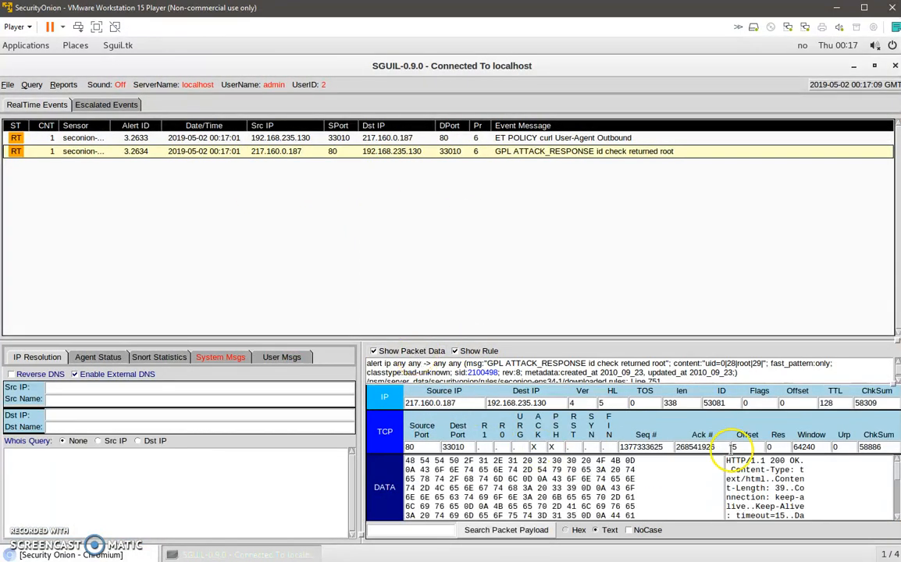
# Inspect the payloads of the curl User-Agent and GPL ATTACK_RESPONSE alerts, and open the latter's rule reference 2100498.
pyautogui.click(470, 138)
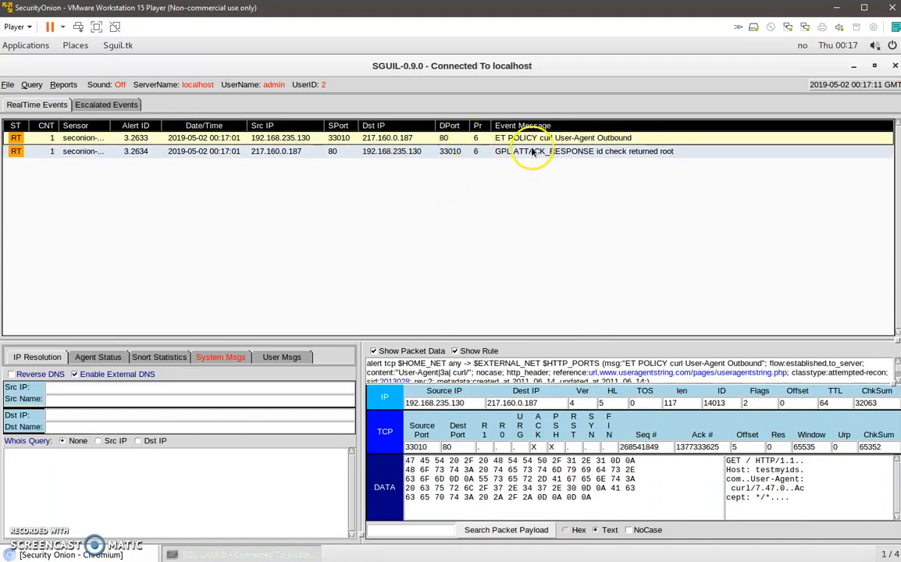
pyautogui.moveTo(794, 519); pyautogui.dragTo(719, 457)
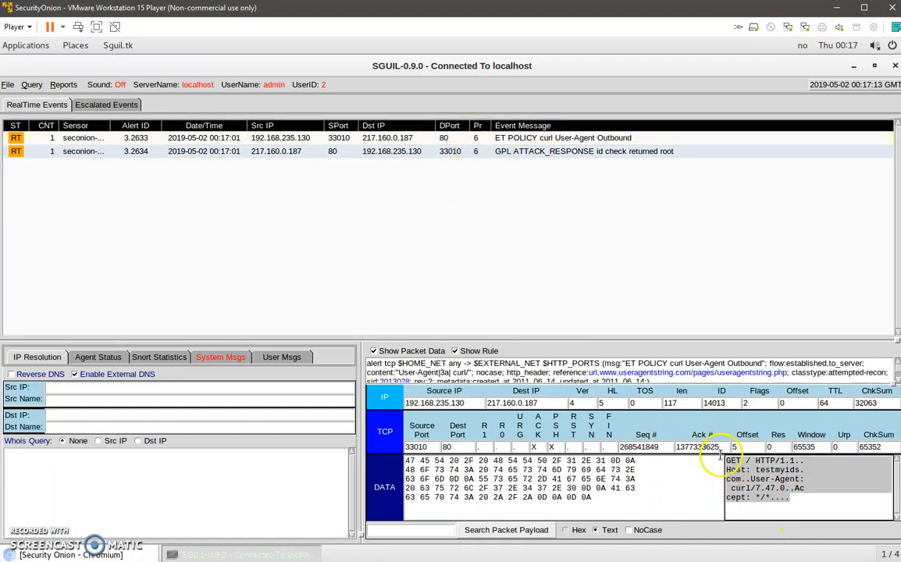
pyautogui.click(498, 153)
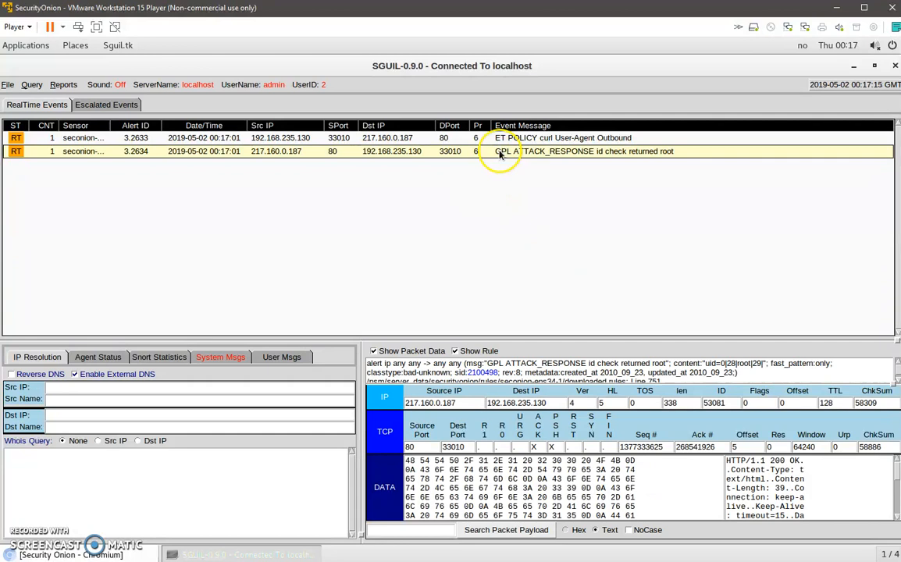
pyautogui.scroll(-3, 786, 513)
pyautogui.moveTo(774, 515); pyautogui.dragTo(741, 496)
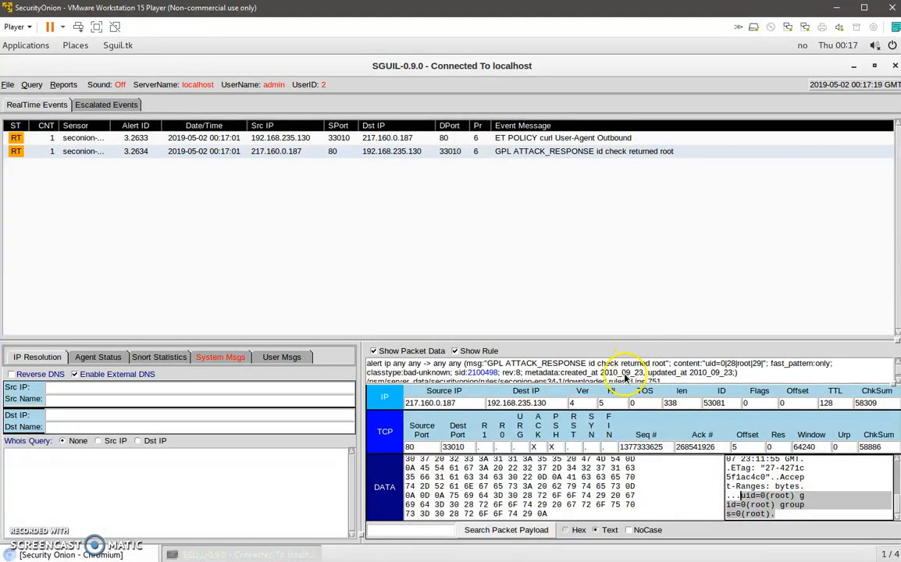
pyautogui.click(484, 373)
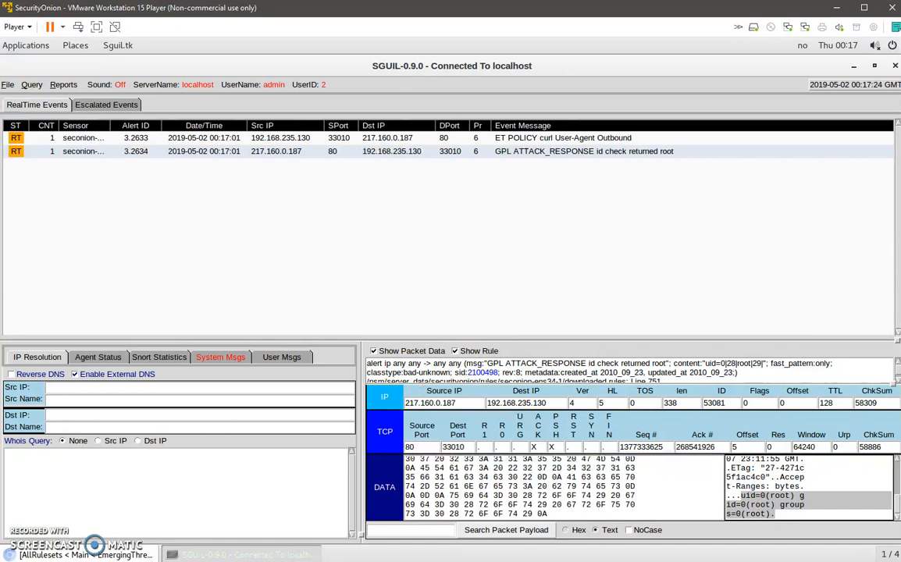
# Restore the Sguil window to a smaller size and clear both test alerts from the real-time queue.
pyautogui.moveTo(516, 66); pyautogui.dragTo(552, 109)
pyautogui.rightClick(496, 84)
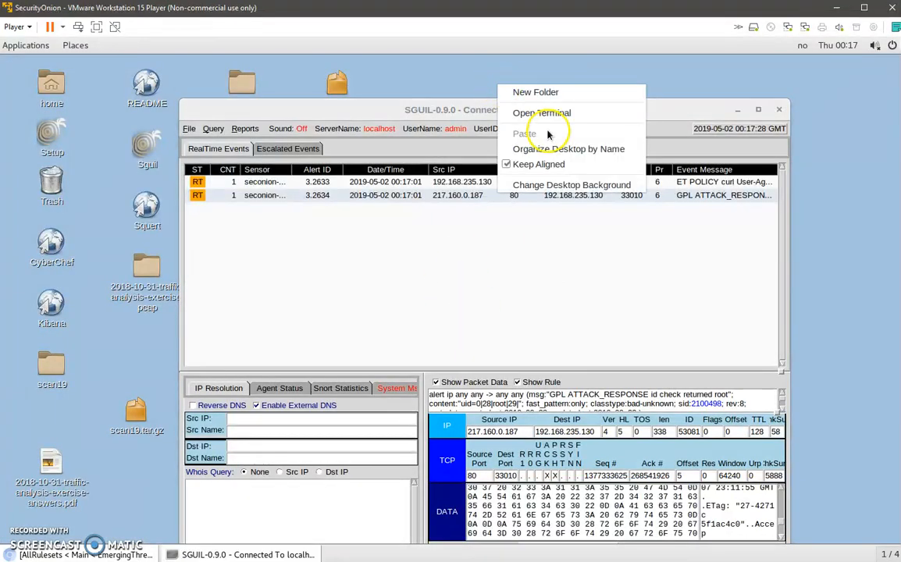
pyautogui.click(381, 195)
pyautogui.click(382, 197)
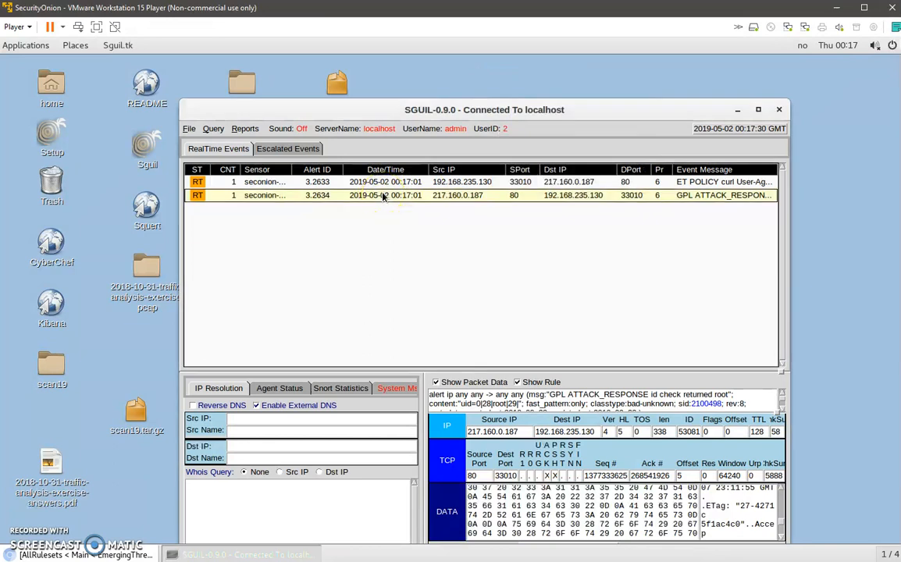
pyautogui.press('F8')
pyautogui.press('F8')
# Open a new terminal and change to the user's Desktop directory.
pyautogui.rightClick(434, 73)
pyautogui.click(480, 104)
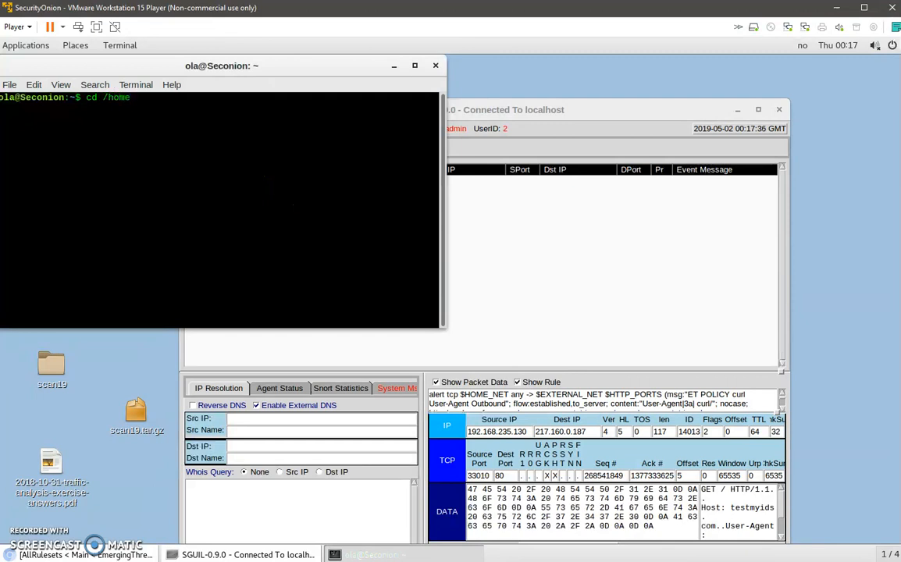
pyautogui.write('cd /home/ola/Desktop')
pyautogui.press('Return')
# Replay badtraffic.pcap with "sudo tcpreplay -i ens34 -t badtraffic.pcap", authenticating with the sudo password.
pyautogui.write('sudo tcpreplay -i ens34')
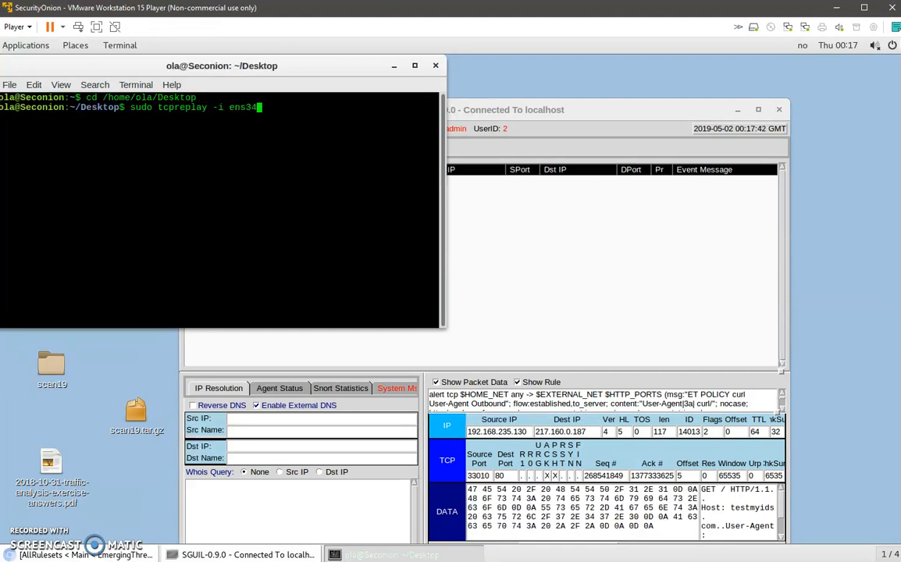
pyautogui.write(' badtraffic.pcap')
pyautogui.press('Return')
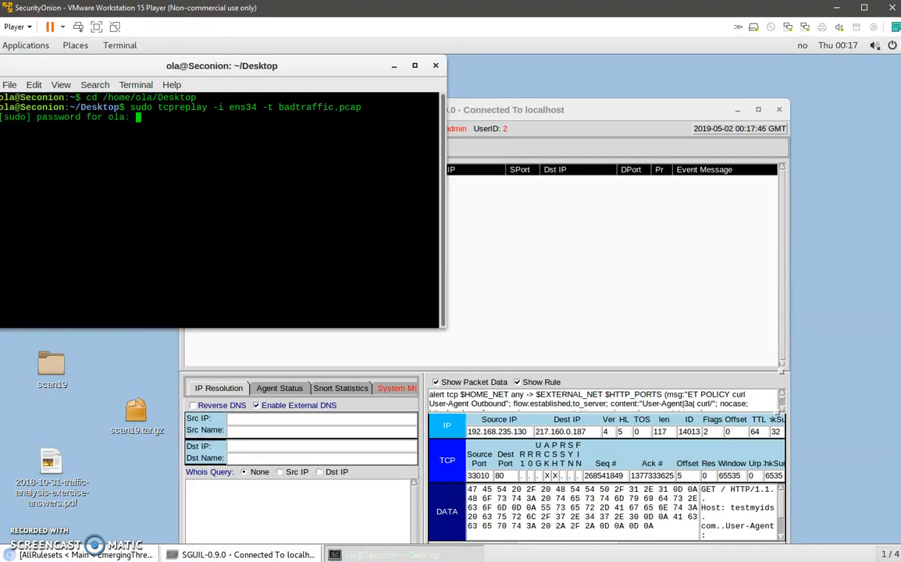
pyautogui.press('Return')
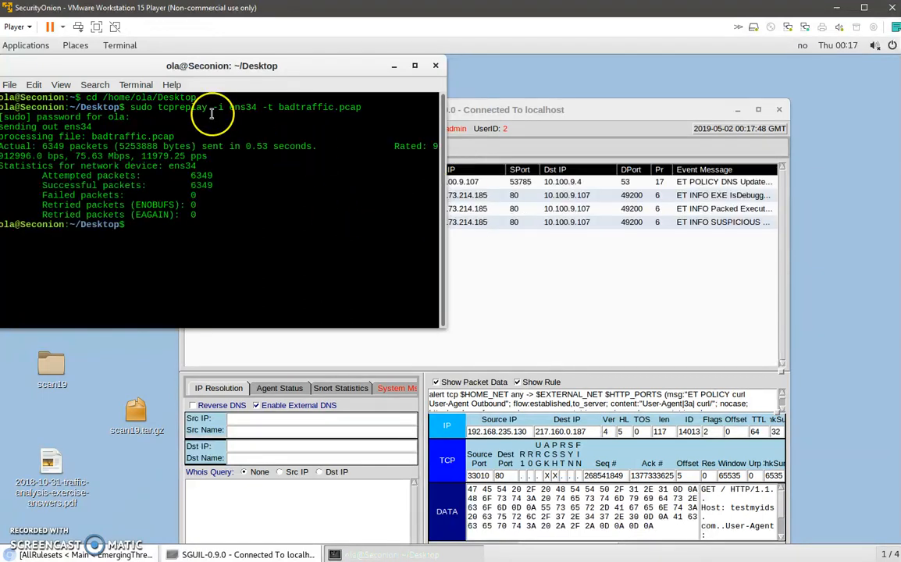
# Maximize the Sguil window over the terminal and clear the OSSEC "Listened ports status" alert from the real-time queue.
pyautogui.doubleClick(238, 107)
pyautogui.moveTo(249, 78); pyautogui.dragTo(659, 231)
pyautogui.click(493, 113)
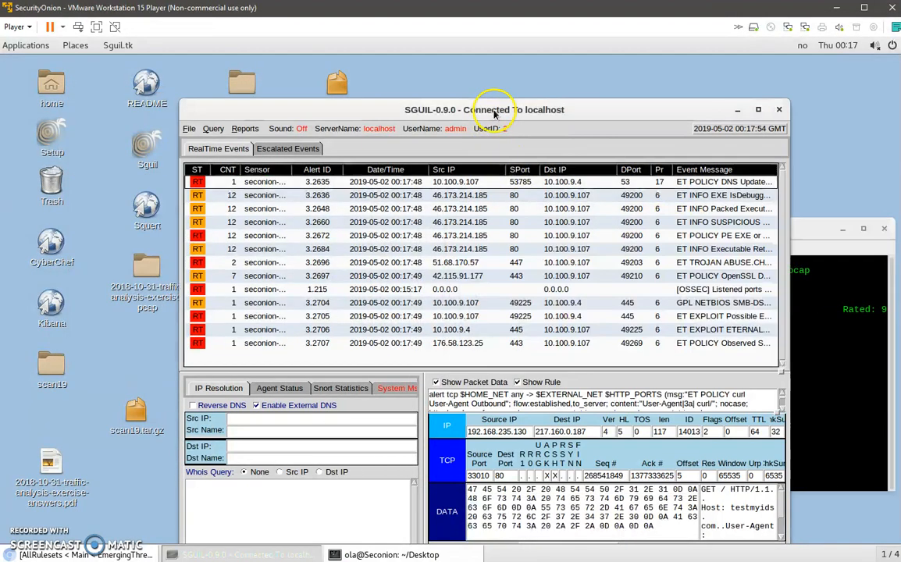
pyautogui.doubleClick(493, 110)
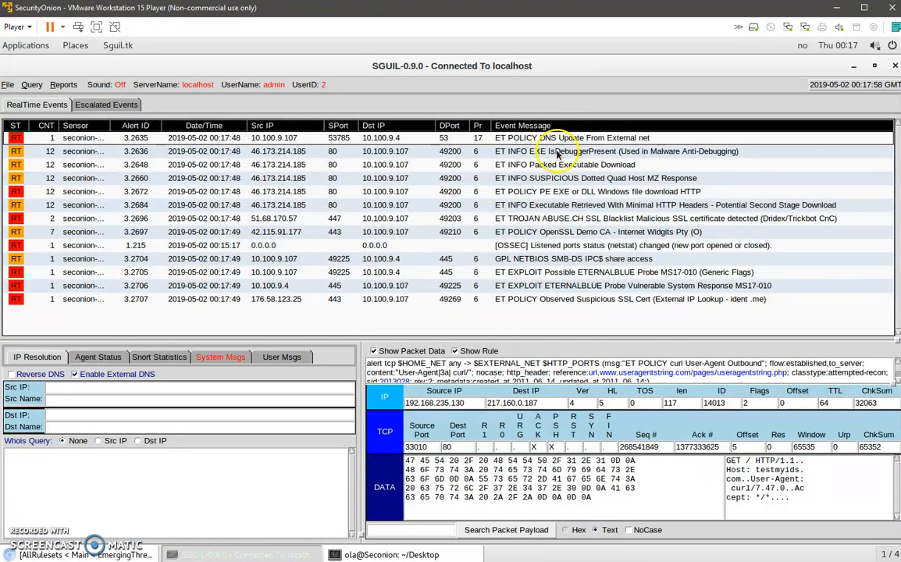
pyautogui.click(589, 247)
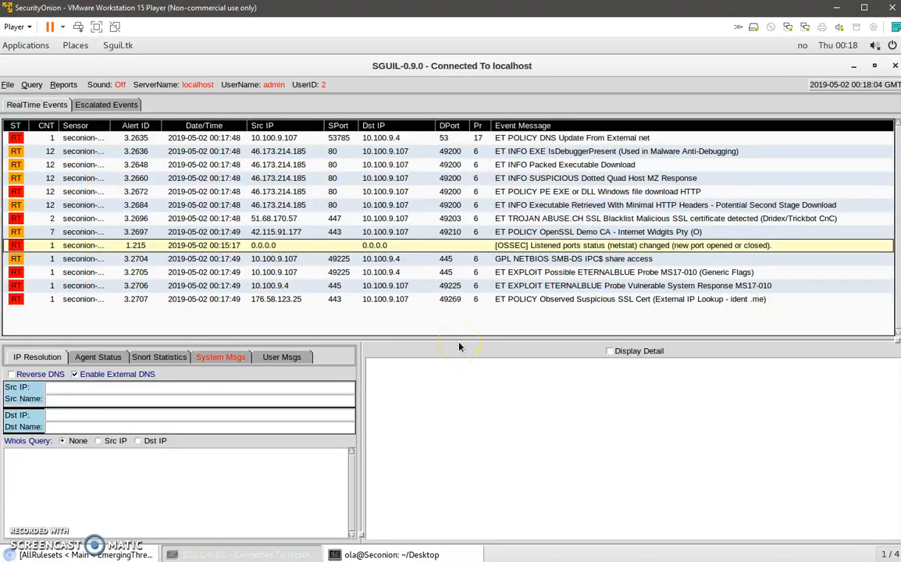
pyautogui.press('F8')
# Examine the addresses, rules and packet data of the replayed alerts, including the DNS update, executable downloads, Trickbot certificate and ETERNALBLUE probes.
pyautogui.click(503, 287)
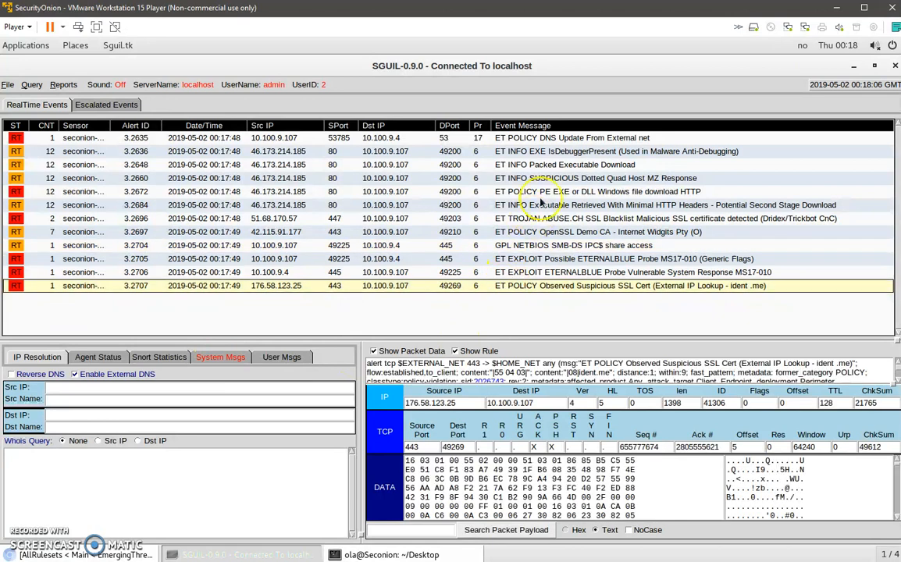
pyautogui.click(525, 139)
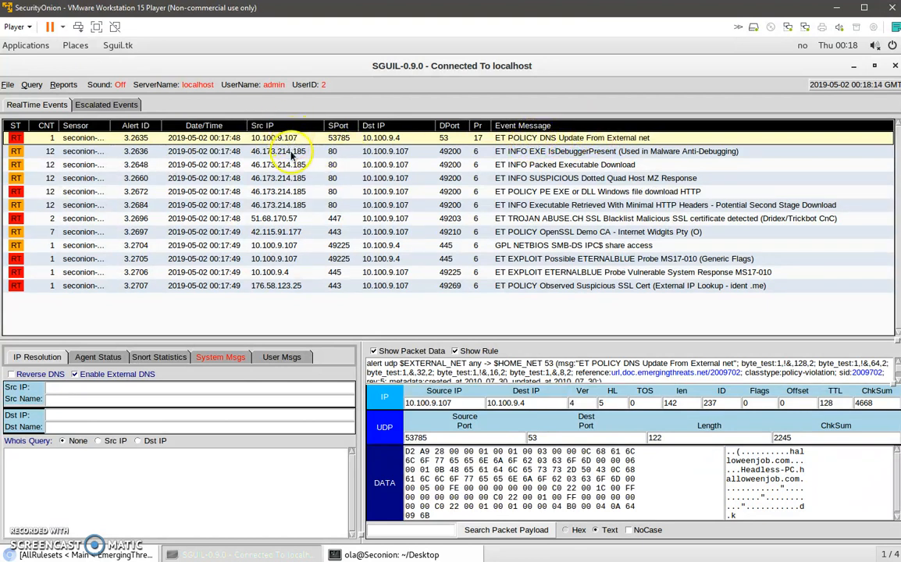
pyautogui.click(527, 163)
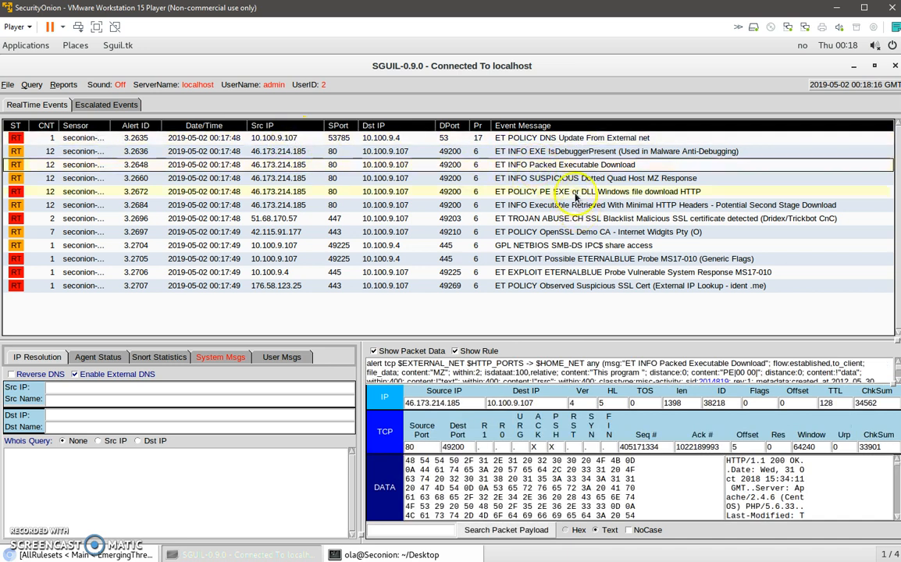
pyautogui.click(576, 193)
pyautogui.click(584, 220)
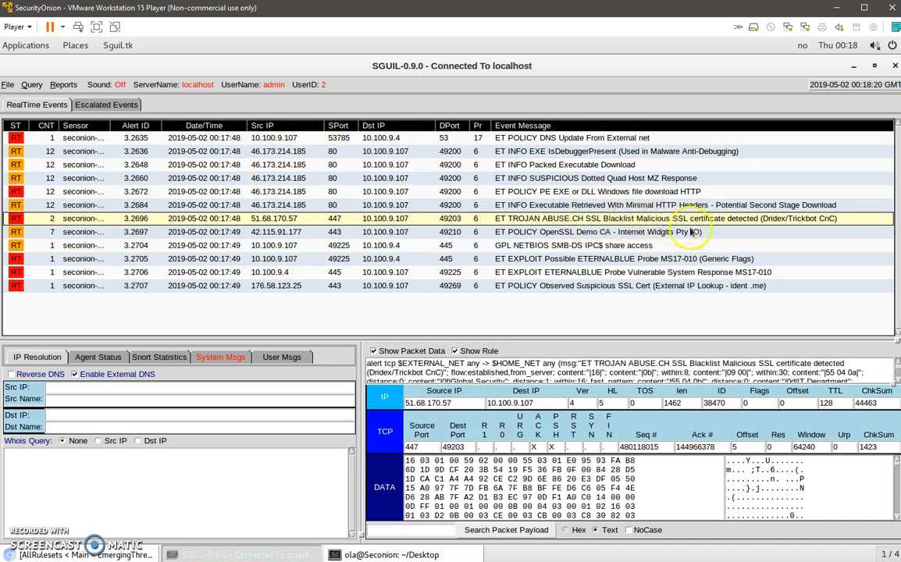
pyautogui.click(288, 247)
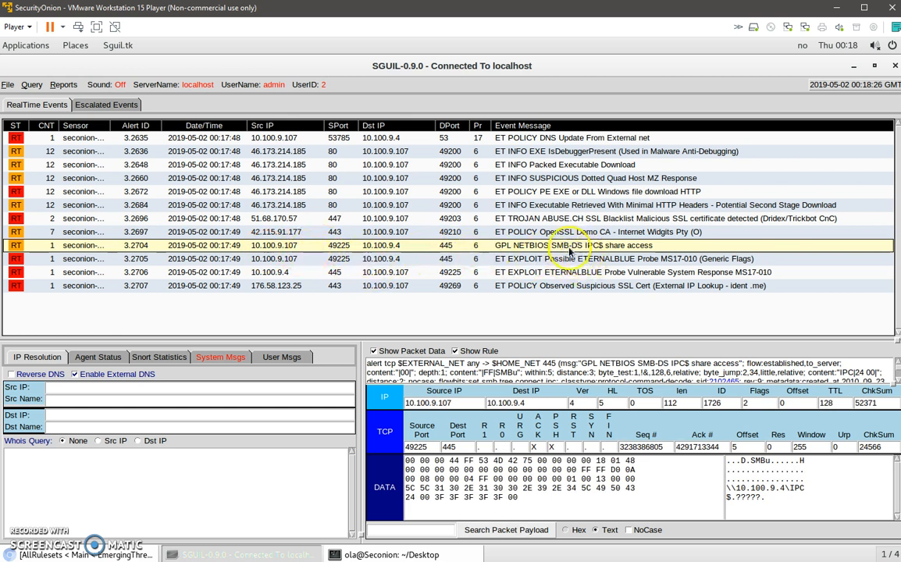
pyautogui.click(597, 263)
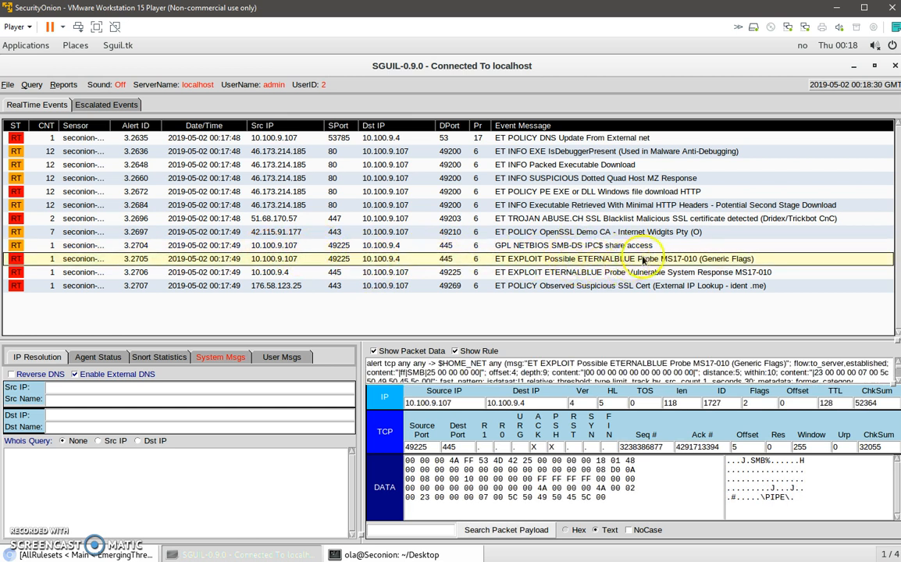
pyautogui.click(294, 271)
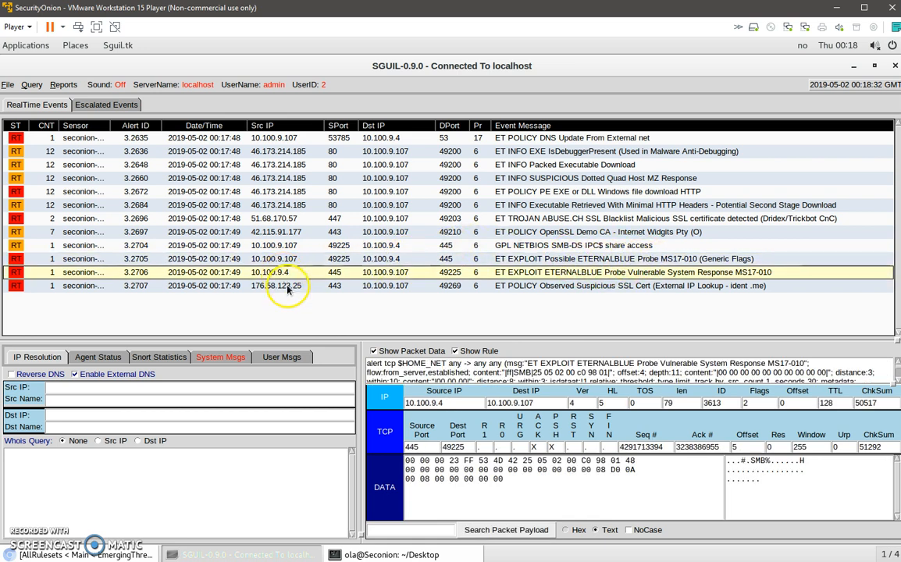
pyautogui.click(288, 288)
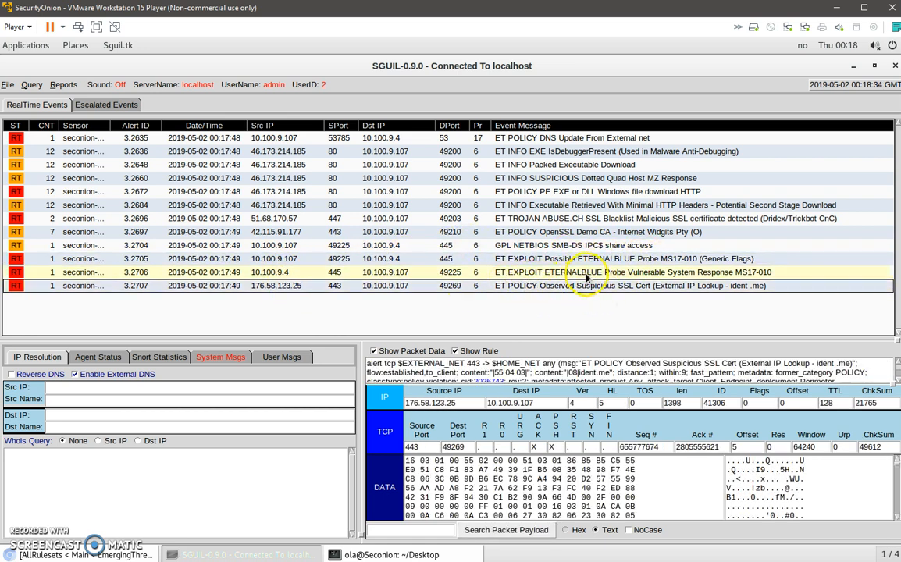
pyautogui.click(269, 141)
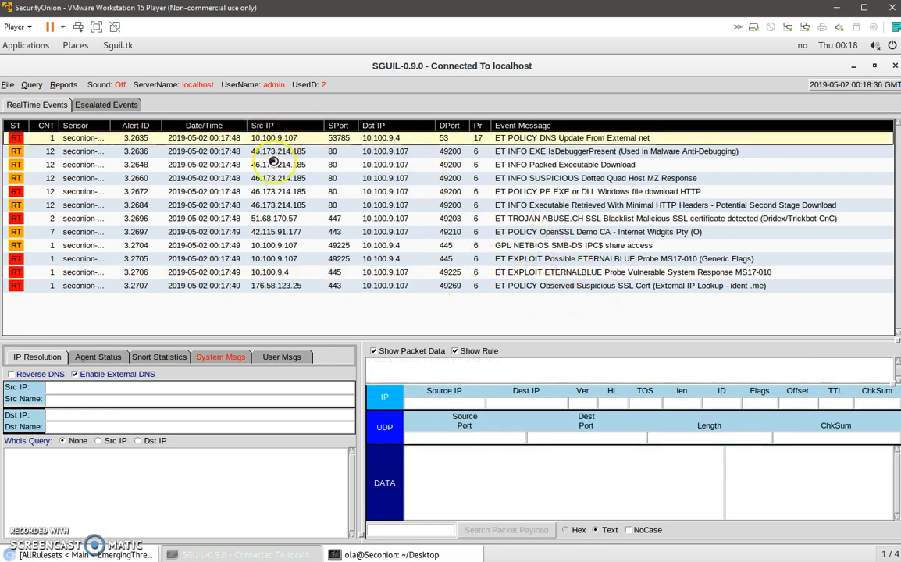
# Open the captured traffic of the ET INFO Packed Executable Download alert in NetworkMiner, dismissing the raw-file notice and uncovering its window.
pyautogui.click(566, 166)
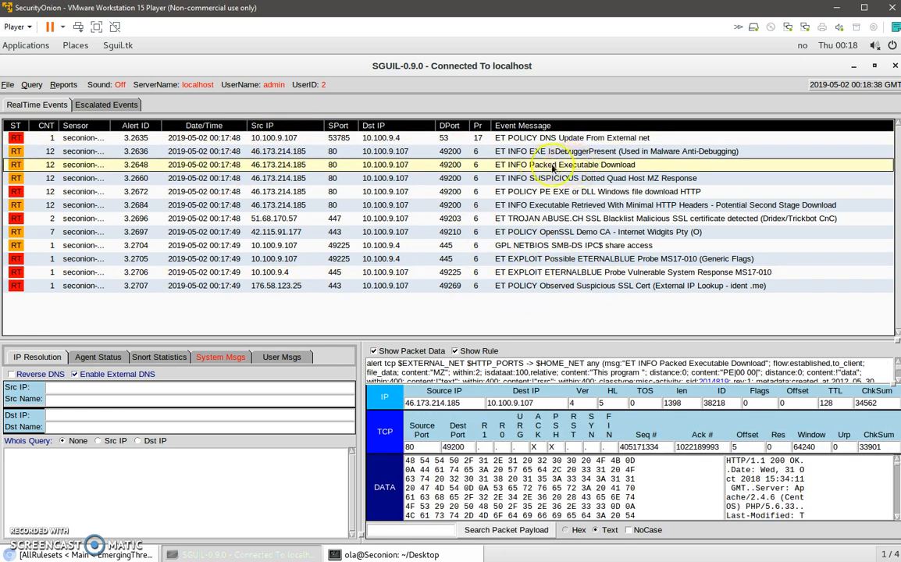
pyautogui.rightClick(137, 170)
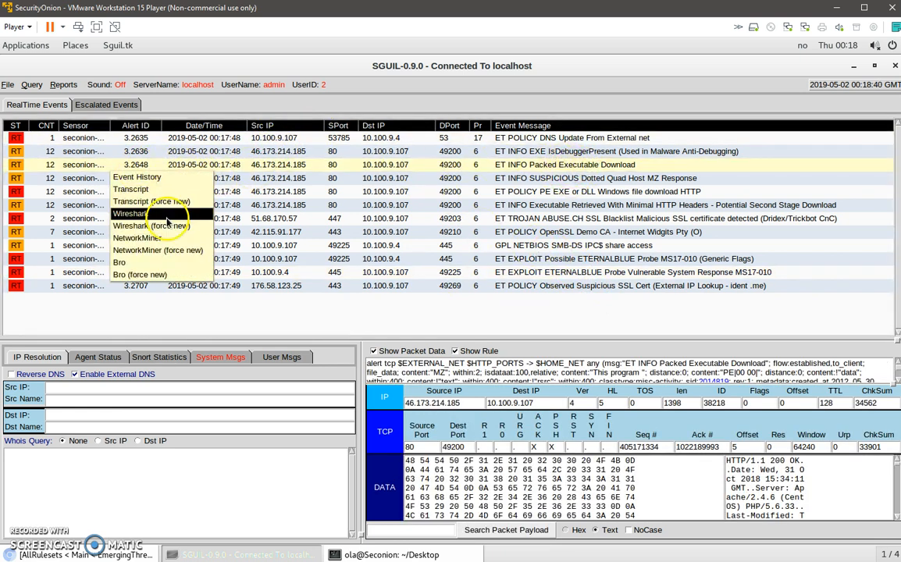
pyautogui.click(154, 237)
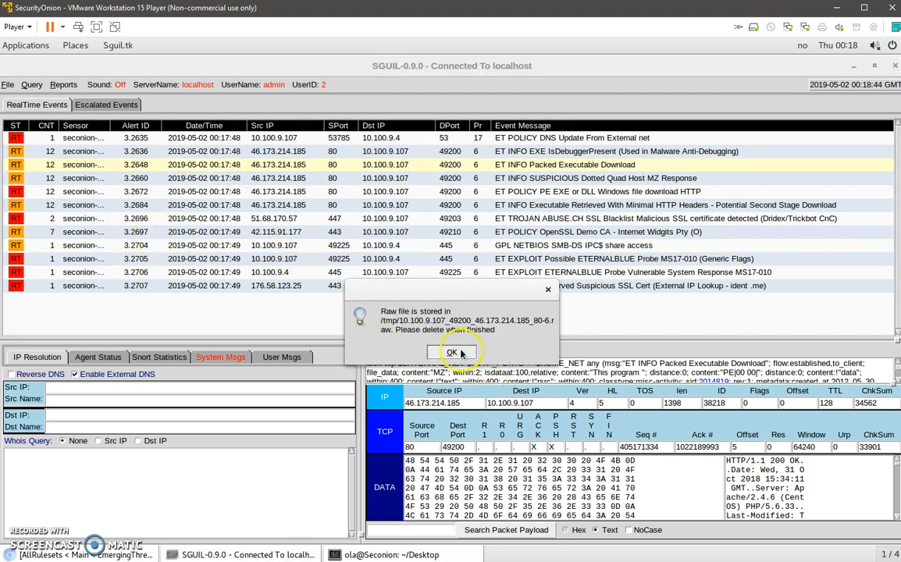
pyautogui.moveTo(141, 65); pyautogui.dragTo(165, 65)
pyautogui.click(450, 351)
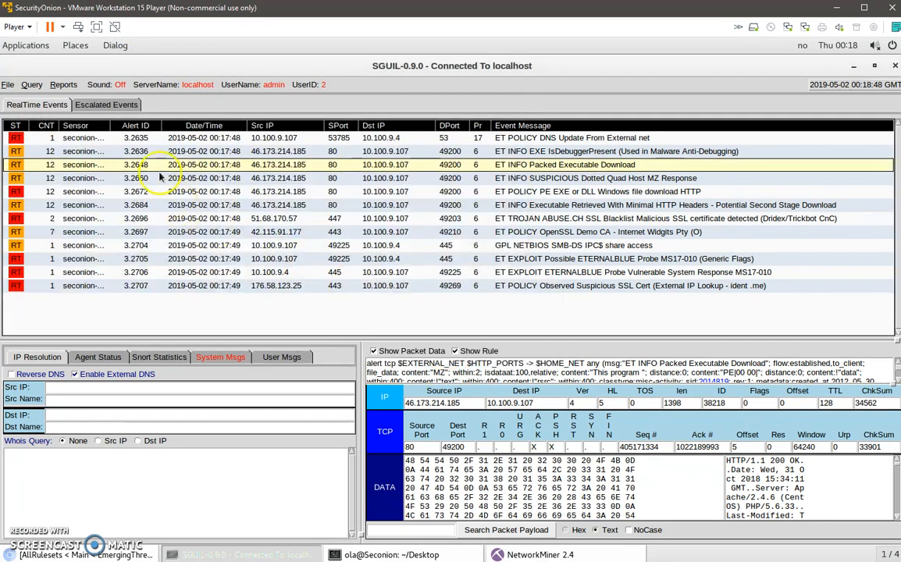
pyautogui.moveTo(729, 65); pyautogui.dragTo(760, 113)
pyautogui.click(122, 188)
pyautogui.moveTo(301, 68); pyautogui.dragTo(327, 70)
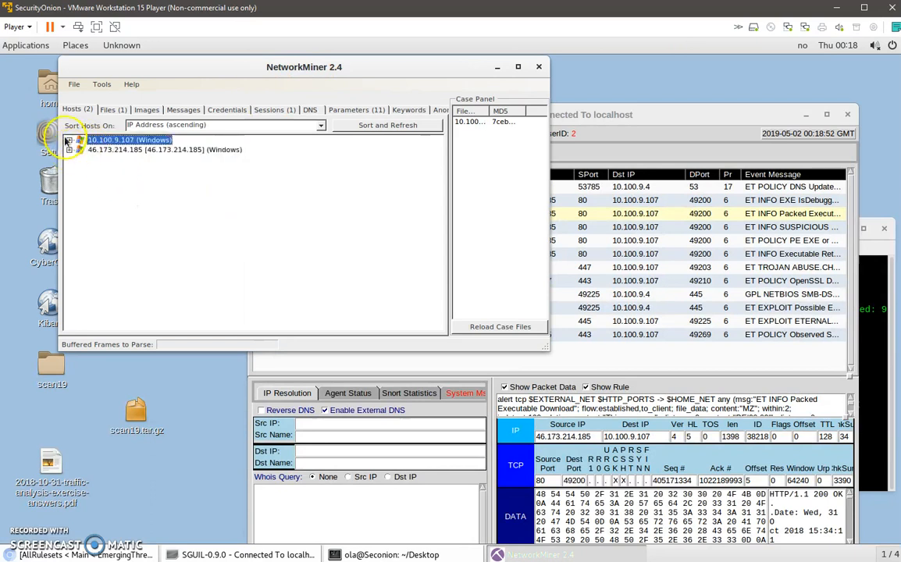
# Inspect the GET parameter for /startr.ack in NetworkMiner and copy the MD5 hash from the startr[42].ack file details.
pyautogui.click(348, 109)
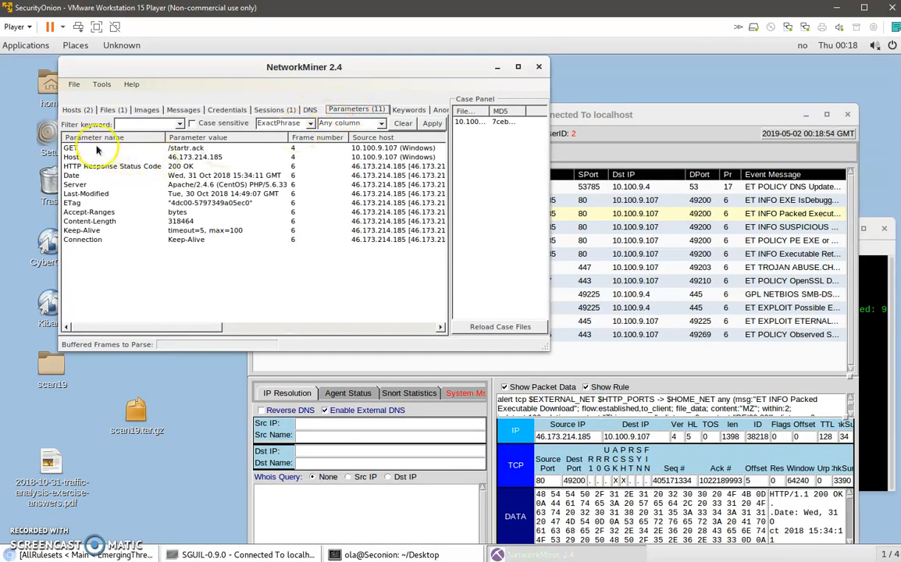
pyautogui.click(185, 148)
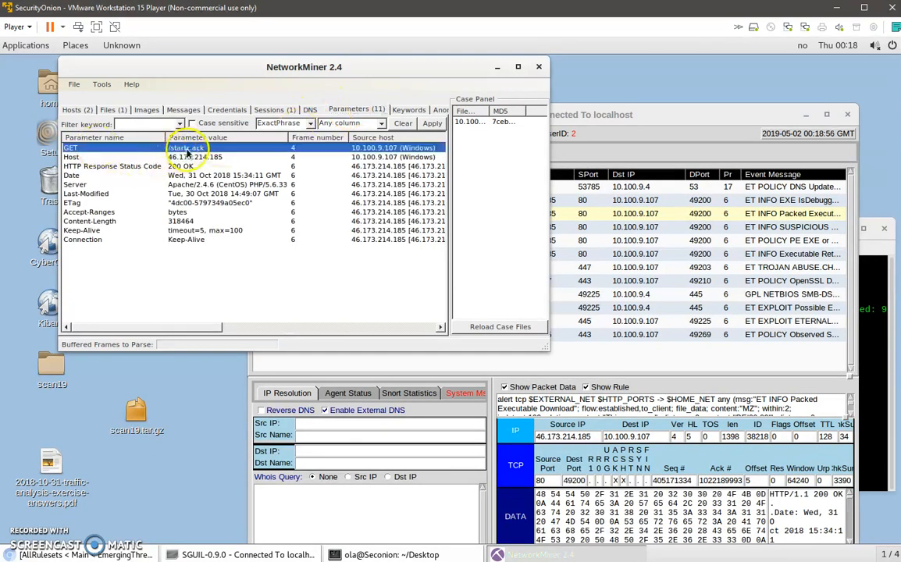
pyautogui.click(113, 110)
pyautogui.rightClick(133, 148)
pyautogui.click(165, 183)
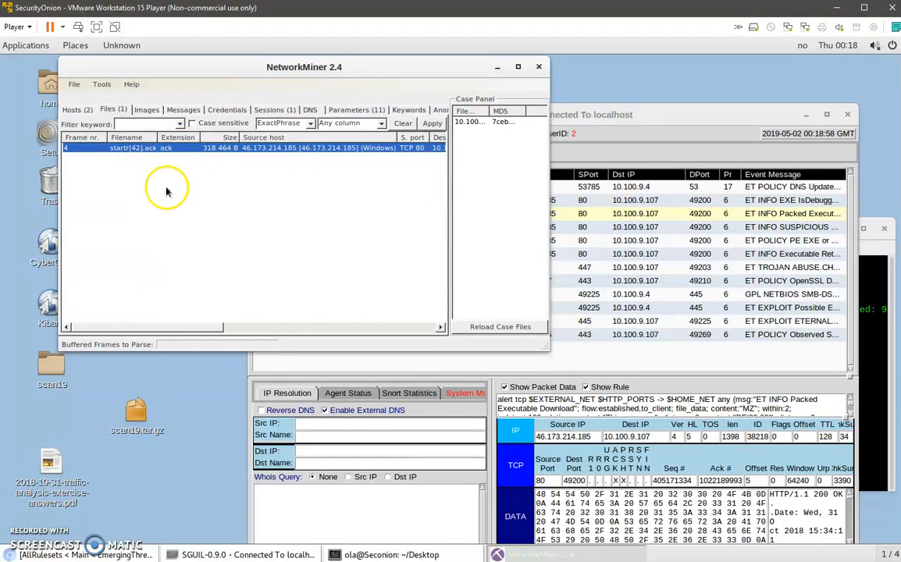
pyautogui.click(442, 115)
pyautogui.moveTo(441, 115); pyautogui.dragTo(305, 115)
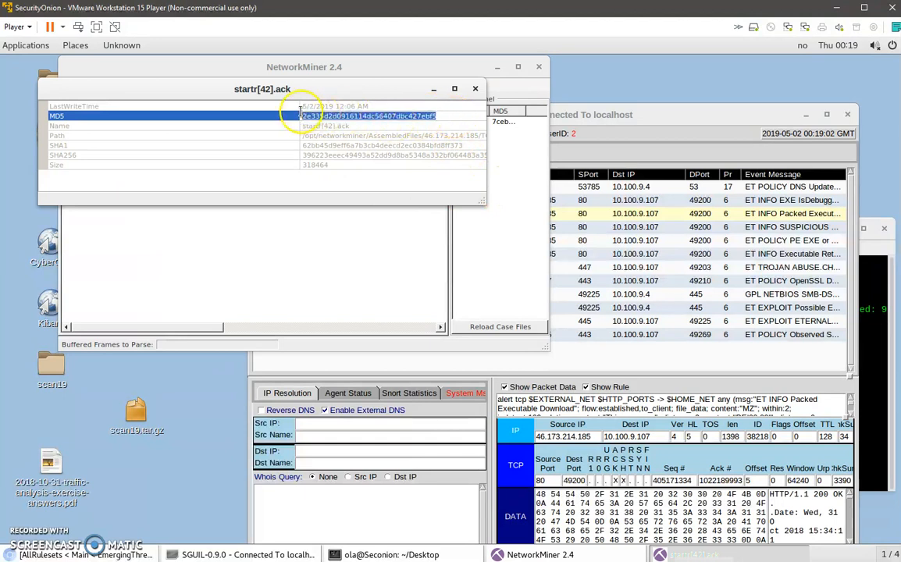
# Switch to VirusTotal in Chromium and search for the copied MD5 hash.
pyautogui.click(86, 555)
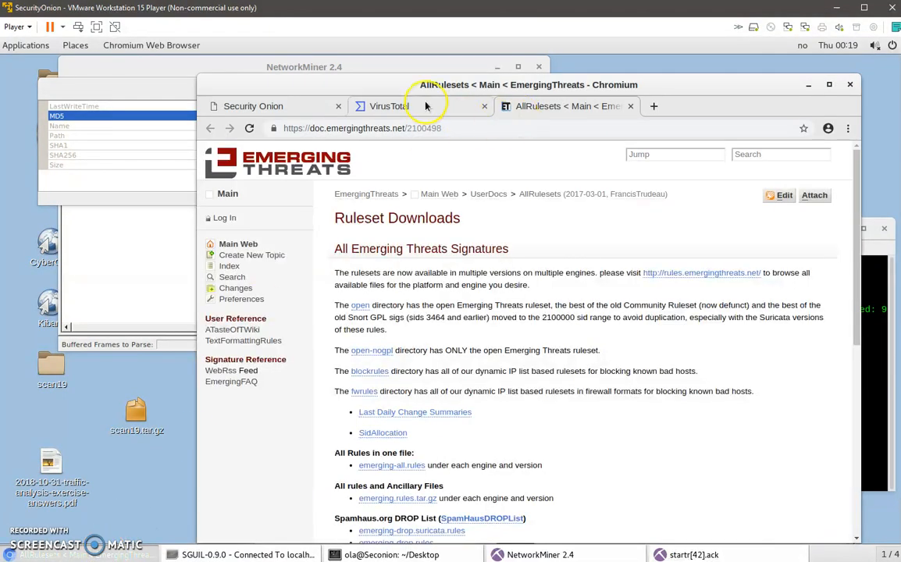
pyautogui.click(382, 107)
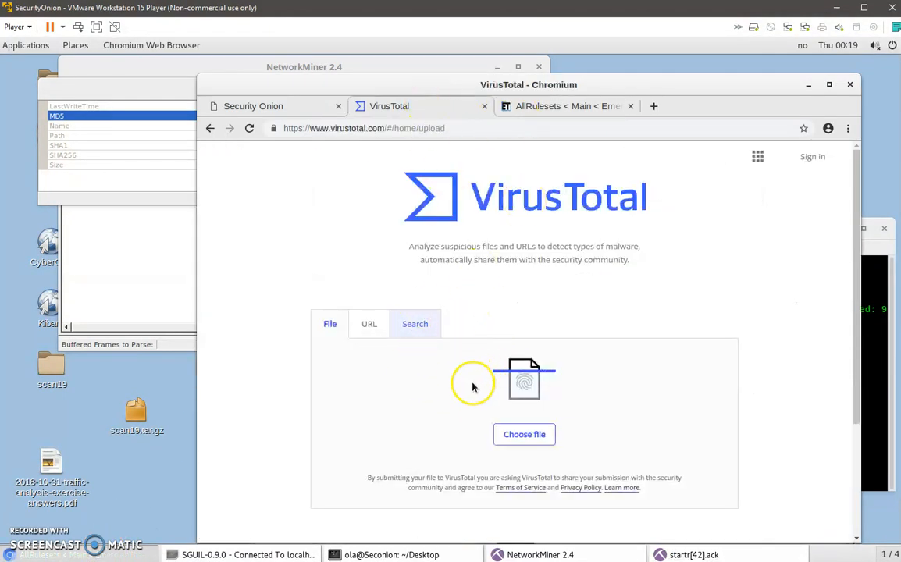
pyautogui.click(415, 324)
pyautogui.write('2e335d2d0916114dc56407dbc427ebf5')
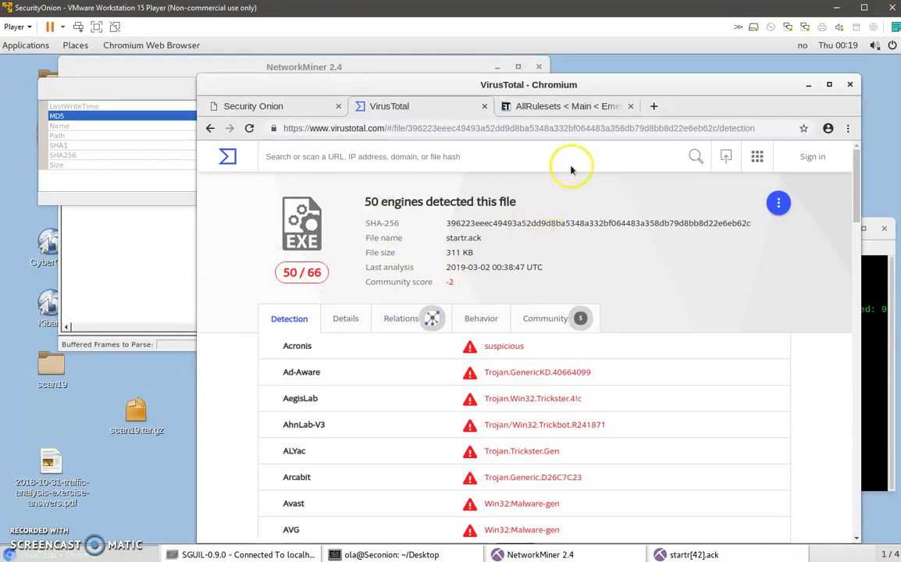
# Close the Emerging Threats page, minimize Chromium and maximize the Sguil window.
pyautogui.click(630, 106)
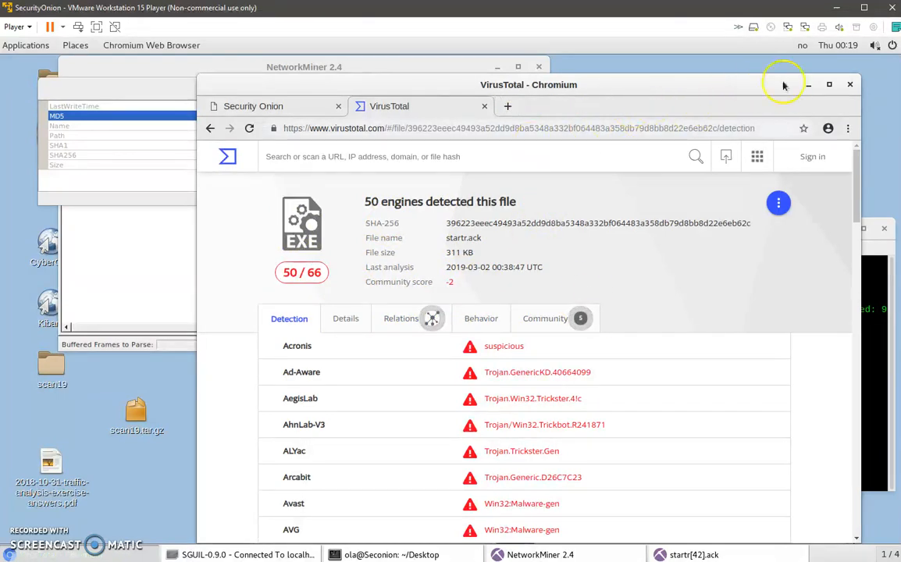
pyautogui.click(808, 86)
pyautogui.click(705, 111)
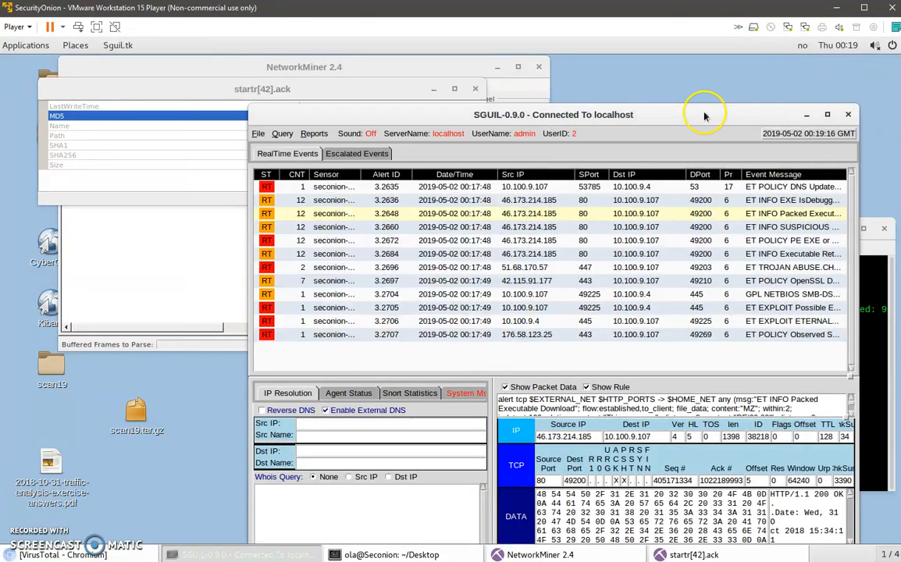
pyautogui.click(704, 111)
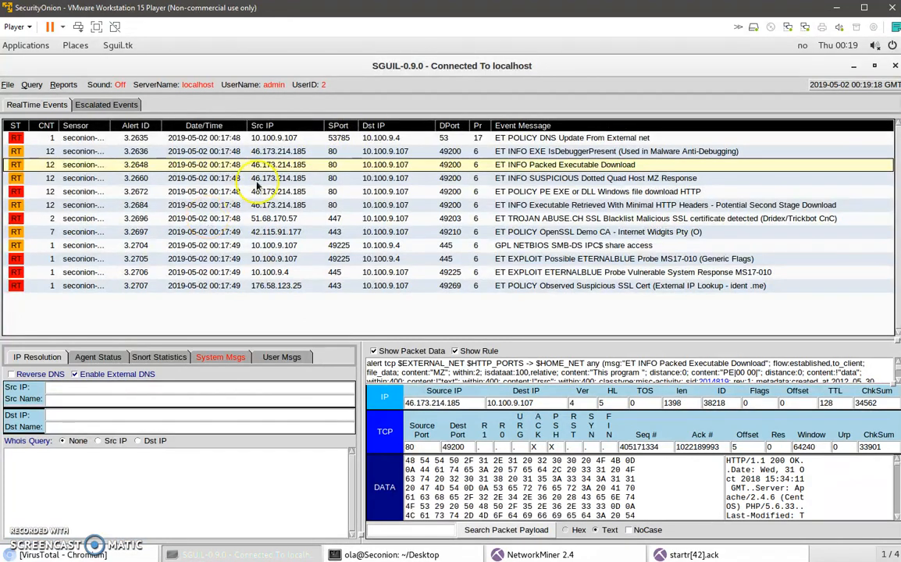
# Open the captured traffic of the Dridex/Trickbot malicious SSL certificate alert in Wireshark, dismissing the raw-file notice.
pyautogui.click(601, 221)
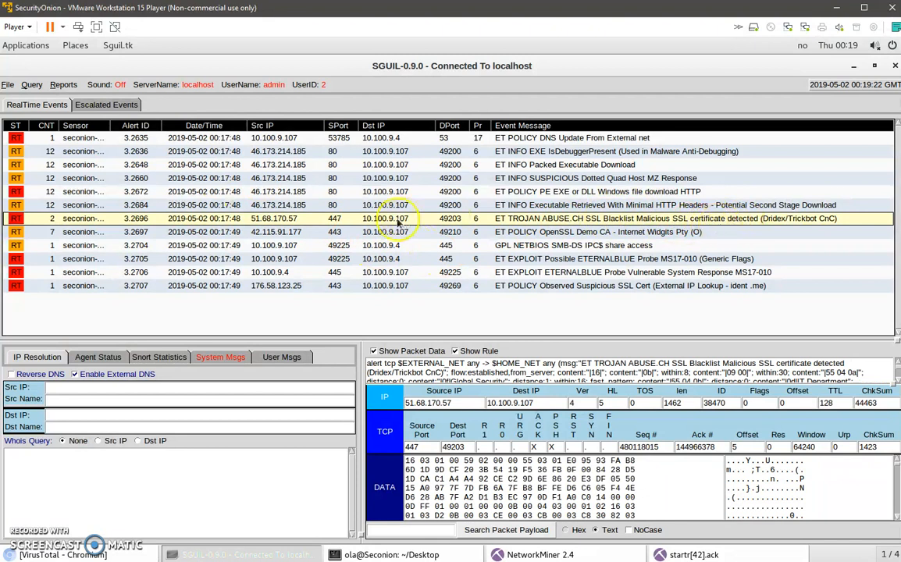
pyautogui.rightClick(133, 218)
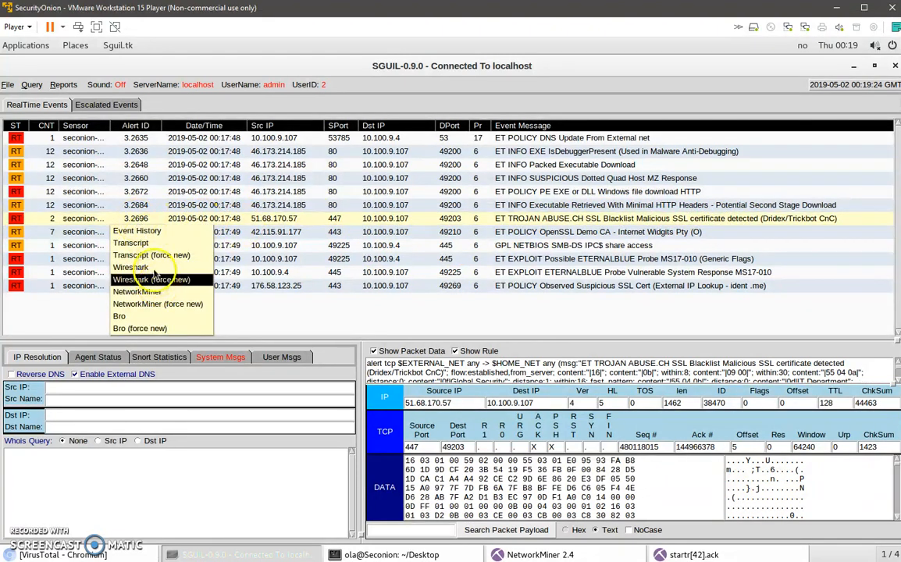
pyautogui.click(143, 246)
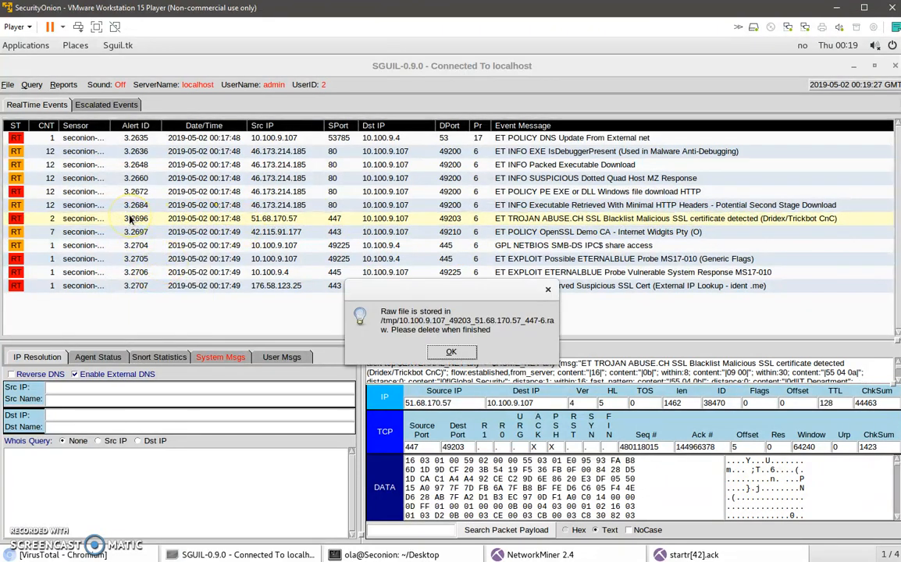
pyautogui.click(451, 352)
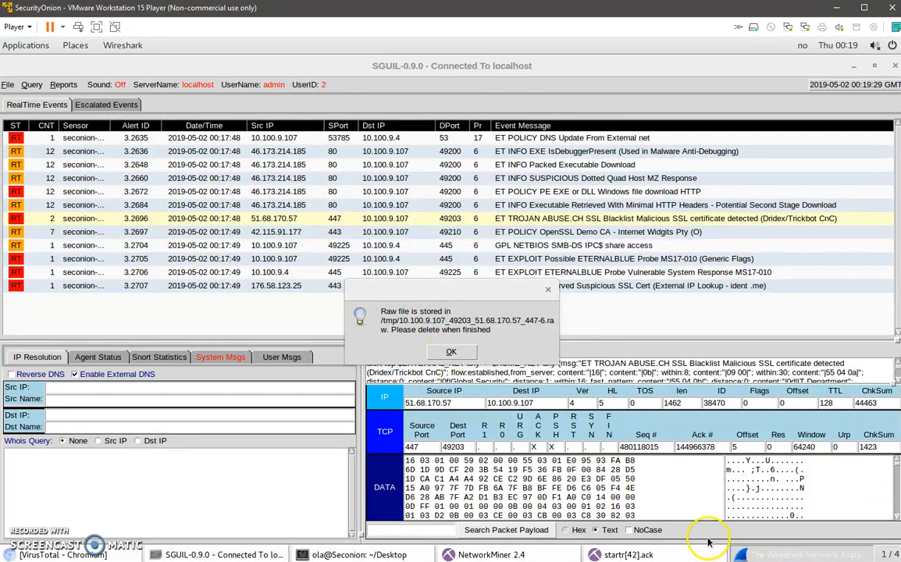
pyautogui.click(798, 550)
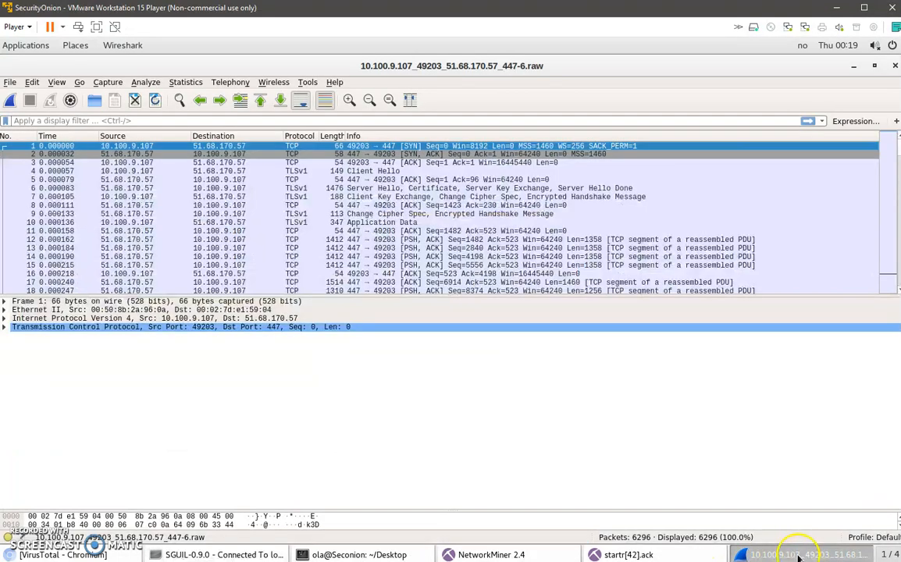
# Filter the capture by "ssl" and expand the Secure Sockets Layer section of the Client Key Exchange packet.
pyautogui.write('ssl')
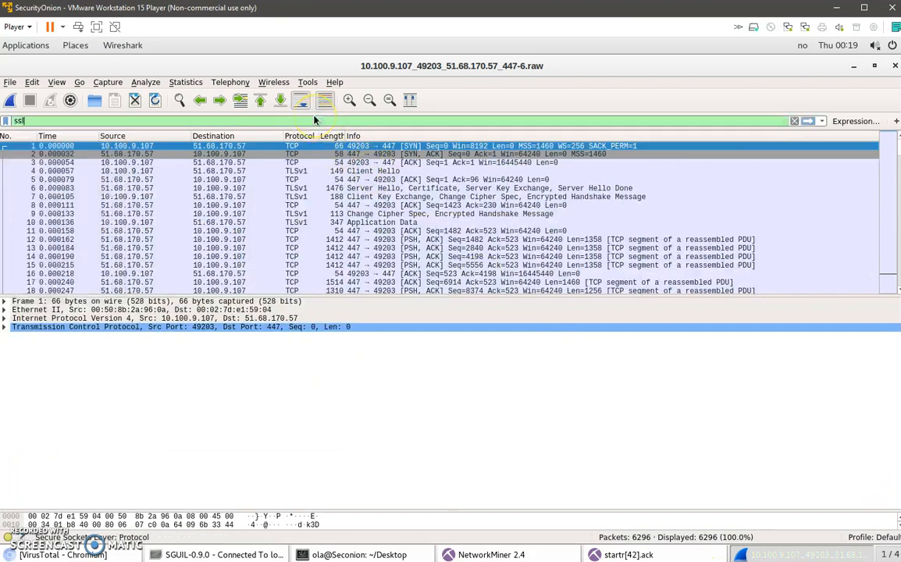
pyautogui.press('Return')
pyautogui.click(370, 162)
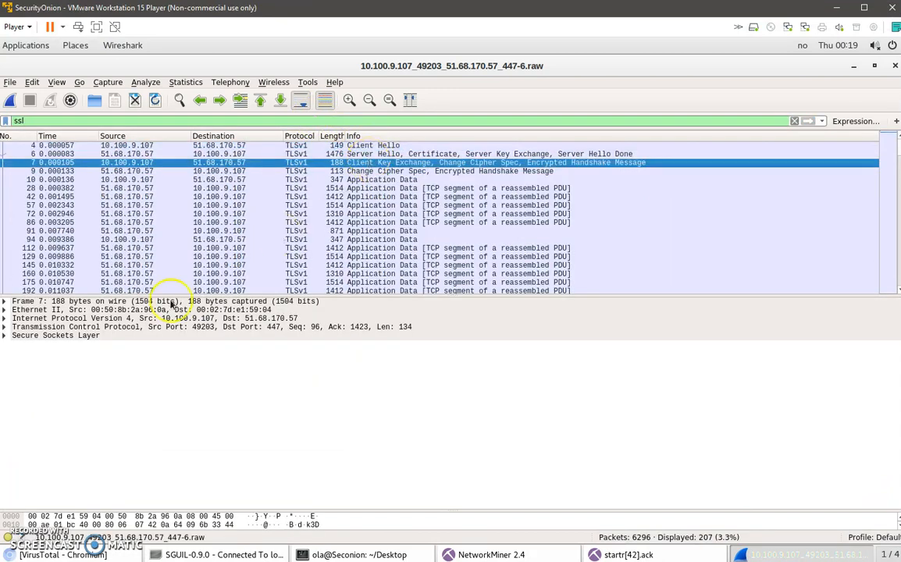
pyautogui.click(6, 335)
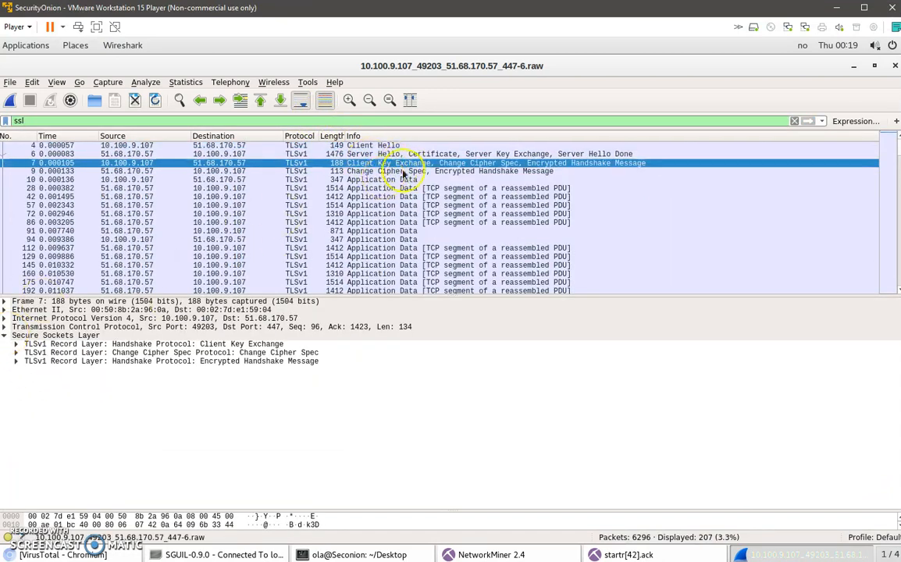
# Examine the certificate list in the Server Hello packet's Certificate handshake record, and close Wireshark.
pyautogui.click(367, 154)
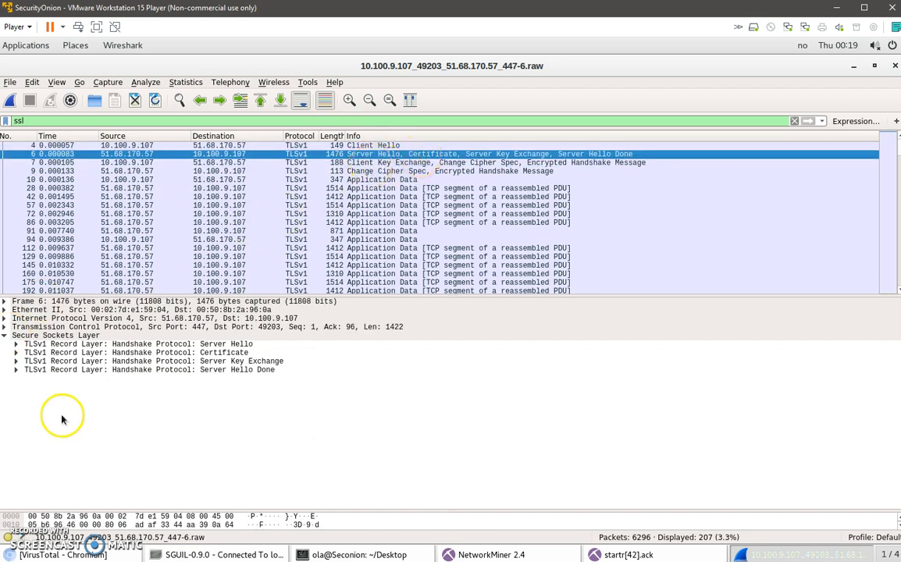
pyautogui.click(16, 352)
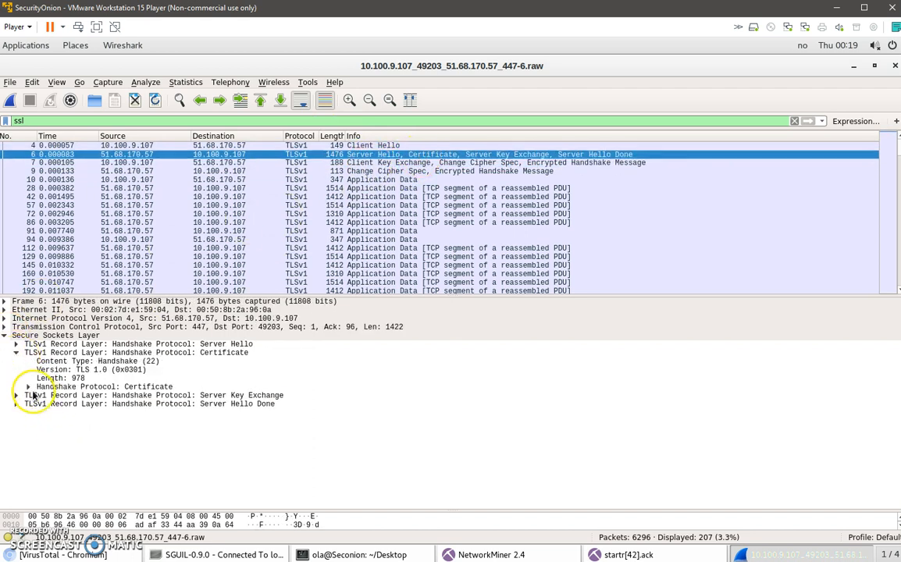
pyautogui.click(28, 386)
pyautogui.click(40, 420)
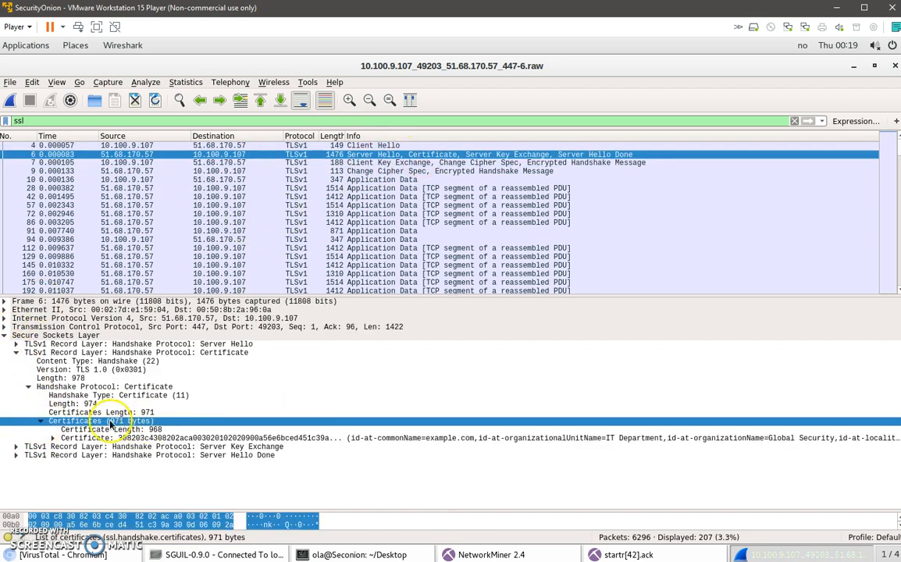
pyautogui.click(892, 67)
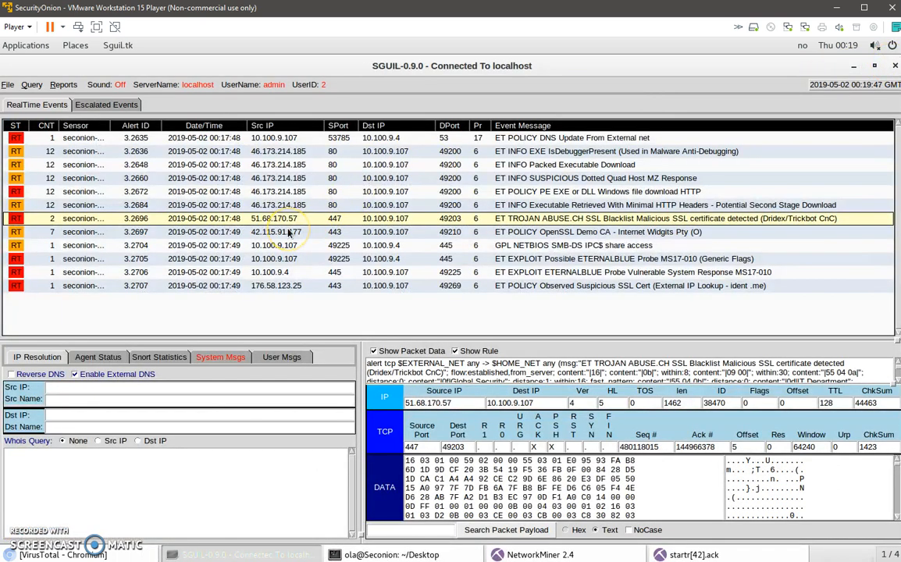
# Examine the rule and packet data of the ET POLICY OpenSSL Demo CA alert.
pyautogui.click(133, 233)
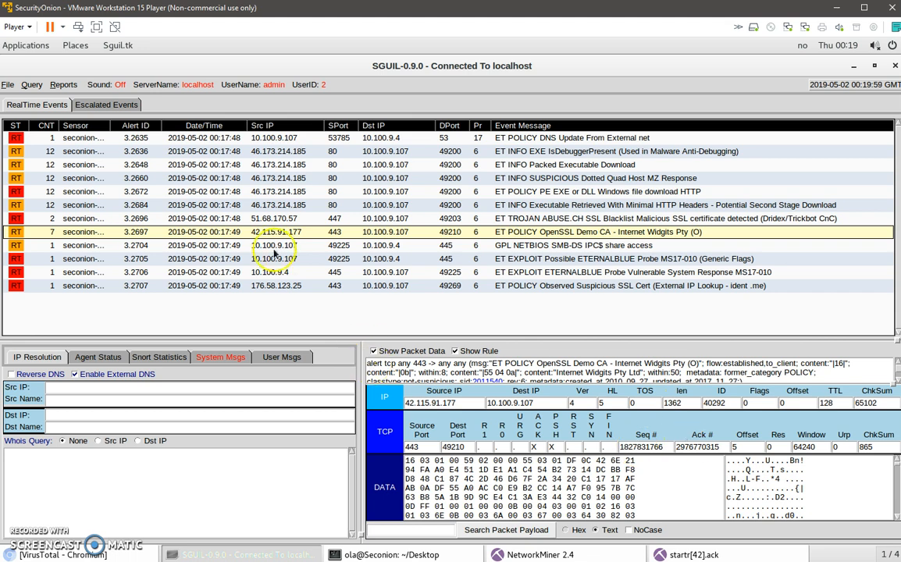
pyautogui.rightClick(130, 218)
pyautogui.click(305, 288)
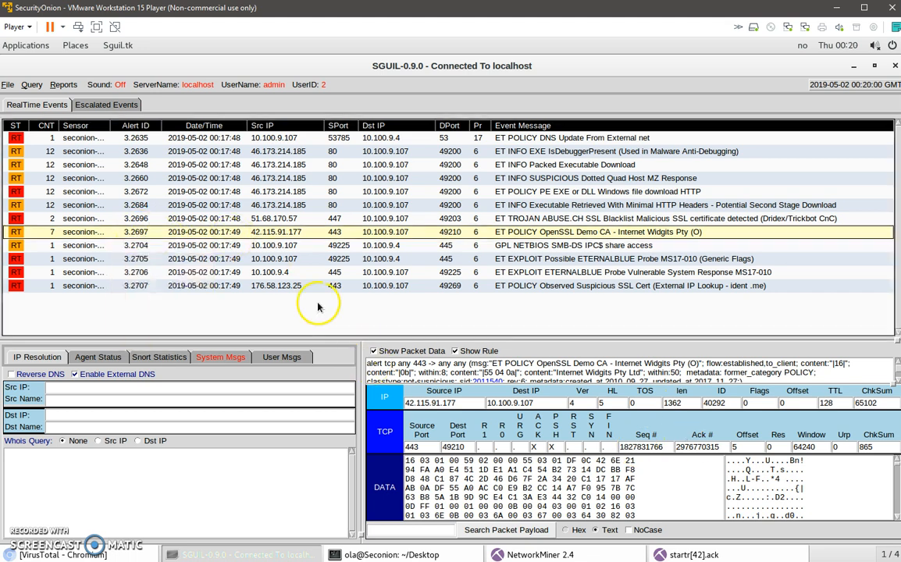
# Log in to the Security Onion web page in Chromium as admin, entering the account password.
pyautogui.click(92, 555)
pyautogui.click(291, 111)
pyautogui.click(490, 251)
pyautogui.write('admin')
pyautogui.press('Tab')
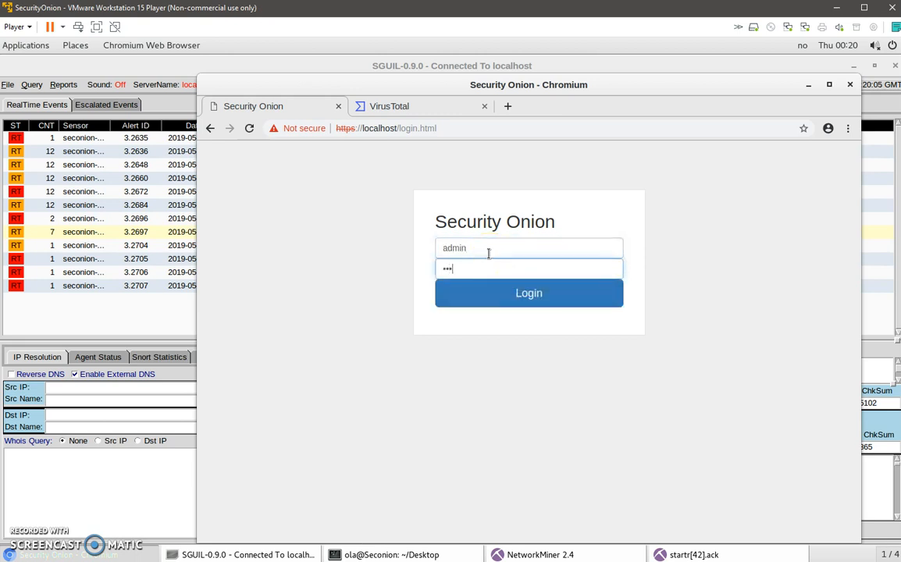
pyautogui.press('Return')
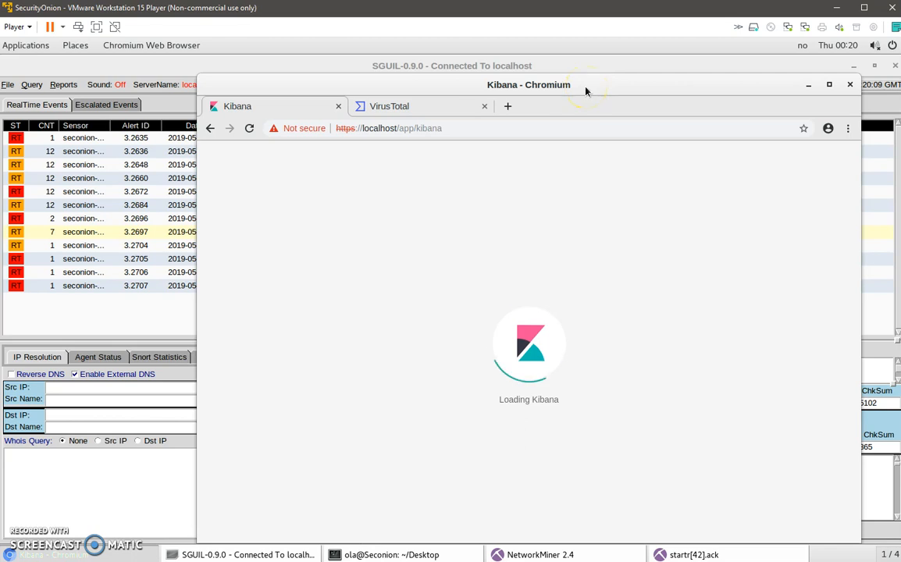
# Clear the Sguil, file details and NetworkMiner windows off the desktop and open Squert.
pyautogui.moveTo(586, 90); pyautogui.dragTo(573, 85)
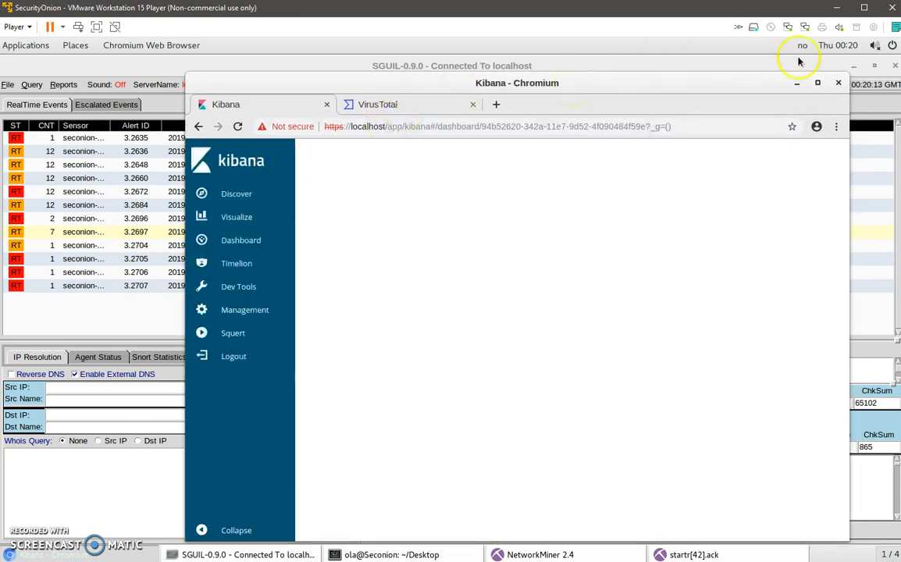
pyautogui.click(854, 66)
pyautogui.click(130, 276)
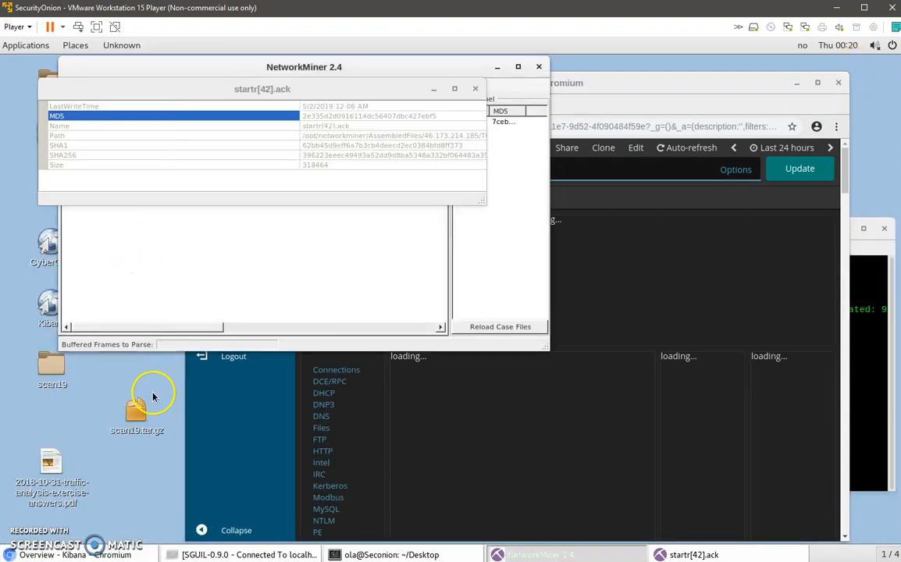
pyautogui.click(474, 92)
pyautogui.click(497, 24)
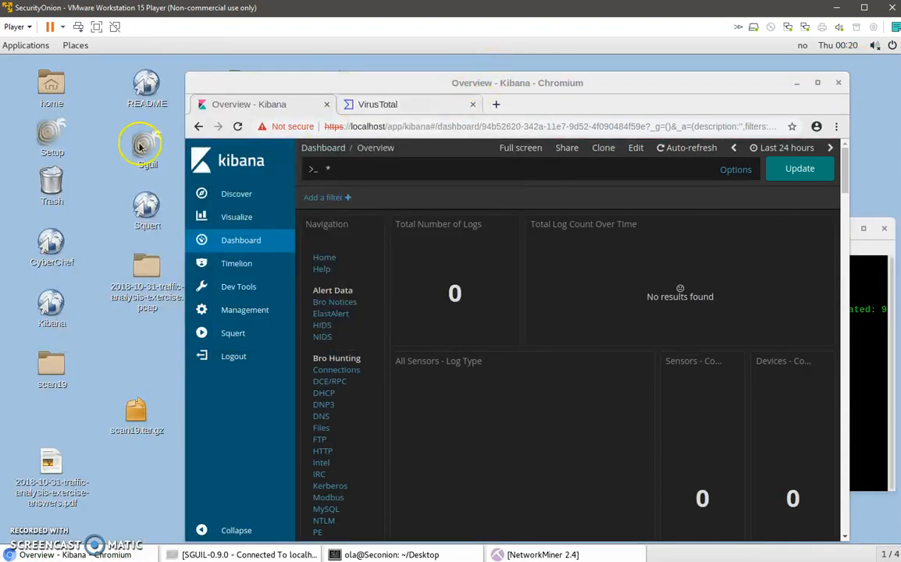
pyautogui.click(147, 206)
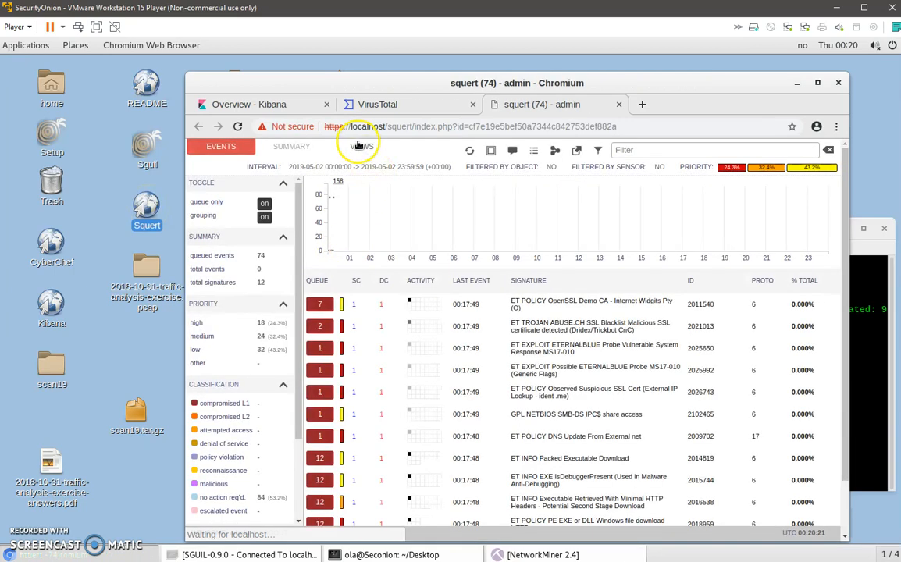
# Examine Squert's IP Sankey diagram and its summary of top signatures, source IPs and destination IPs.
pyautogui.click(359, 146)
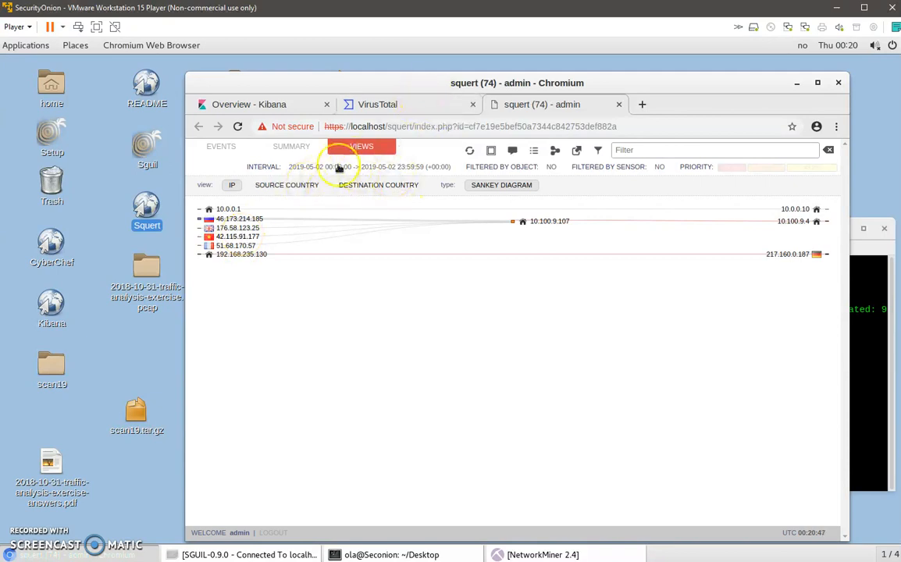
pyautogui.click(281, 148)
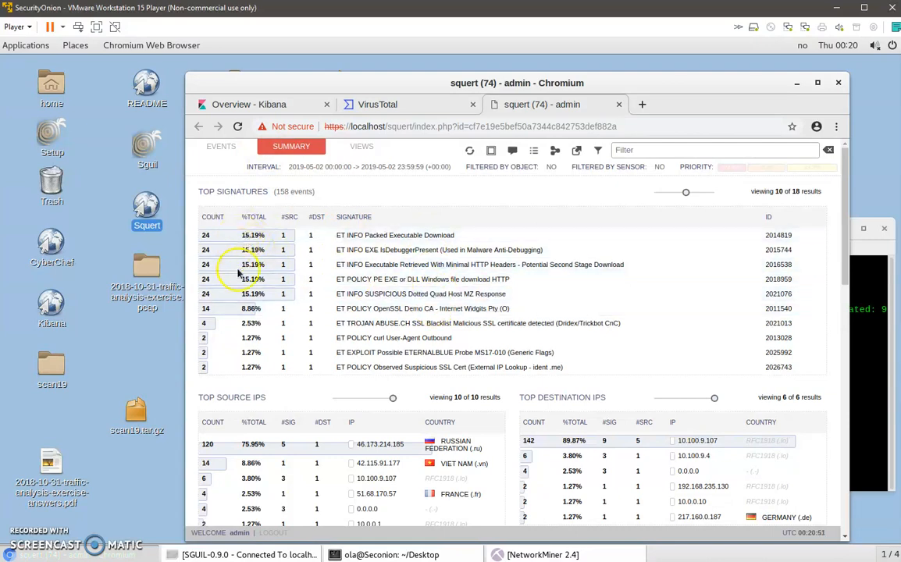
pyautogui.scroll(-3, 385, 250)
pyautogui.scroll(3, 388, 273)
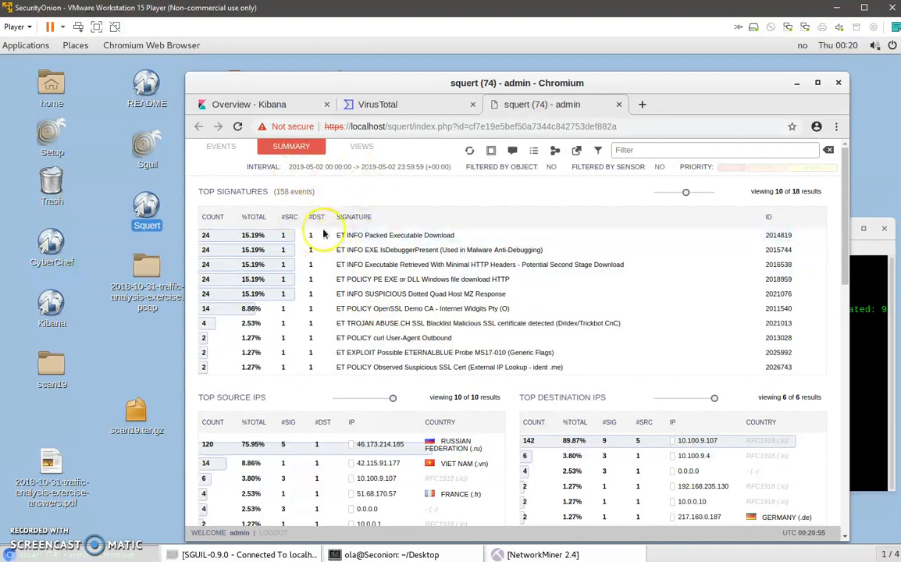
# Switch to Sguil and clear every alert from the real-time events list, starting from the last one.
pyautogui.click(797, 86)
pyautogui.click(201, 555)
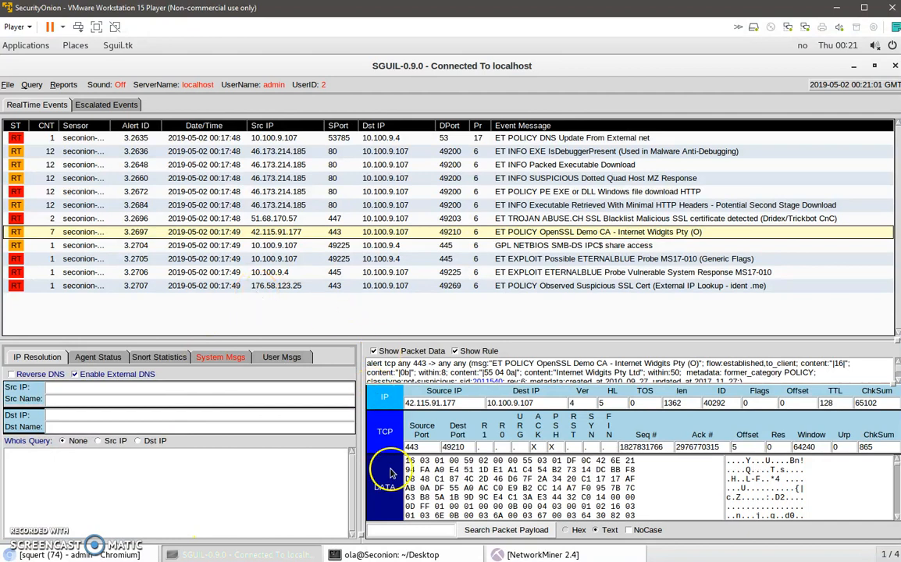
pyautogui.click(545, 285)
pyautogui.press('F8')
pyautogui.press('F8')
pyautogui.press('F8')
pyautogui.press('F8')
pyautogui.press('F8')
pyautogui.press('F8')
pyautogui.press('F8')
pyautogui.press('F8')
pyautogui.press('F8')
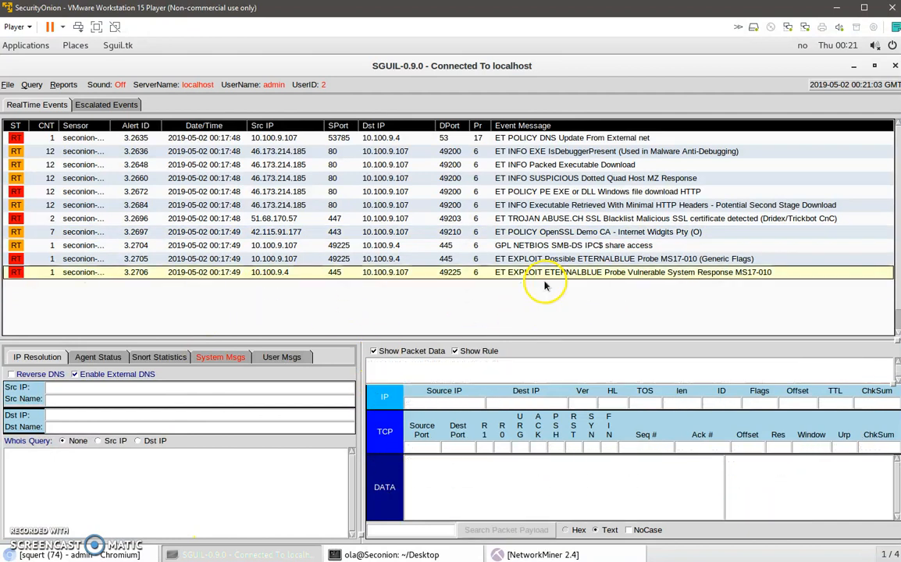
pyautogui.press('F8')
pyautogui.press('F8')
pyautogui.press('F8')
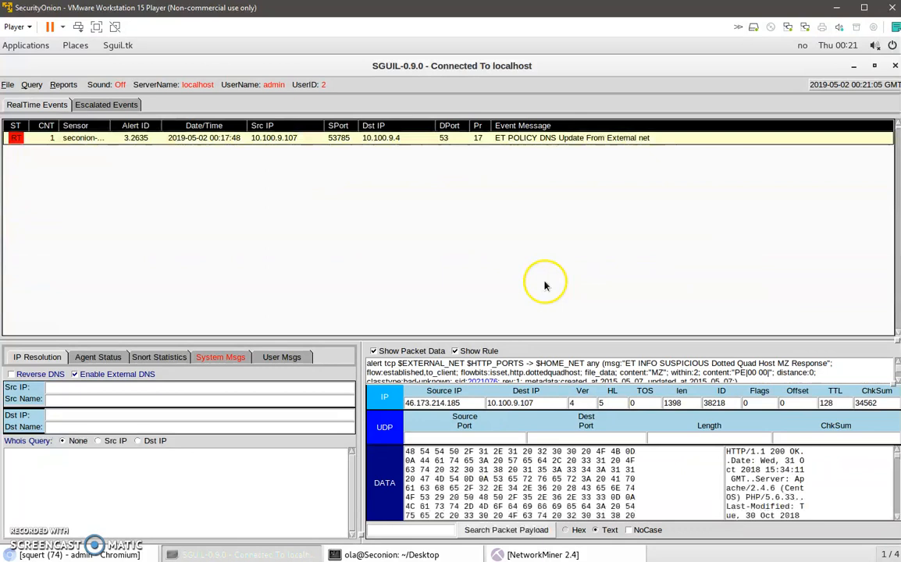
# Start Scapy with sudo in the terminal and paste in the packet script from asdf.txt, from 10.0.0.1 to 10.0.0.10 on TCP port 8545.
pyautogui.click(854, 67)
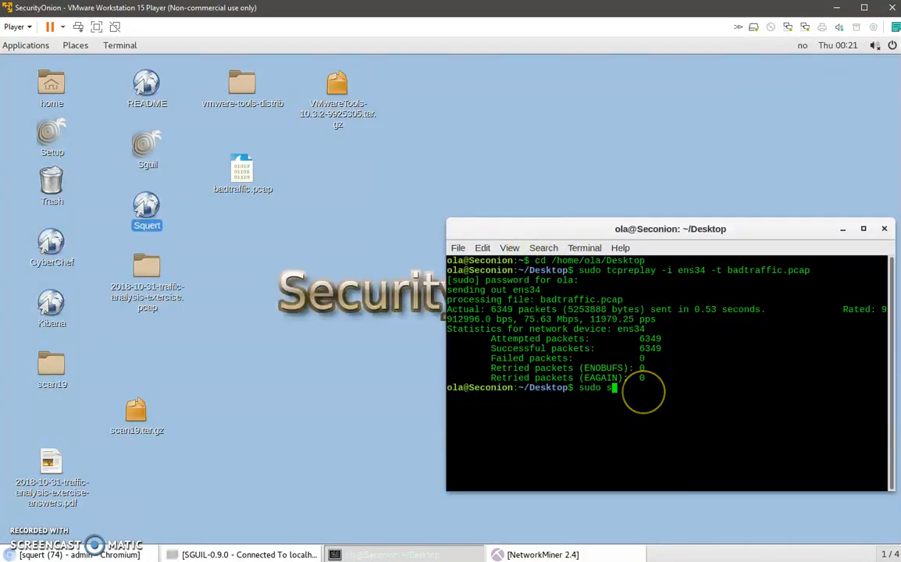
pyautogui.press('Return')
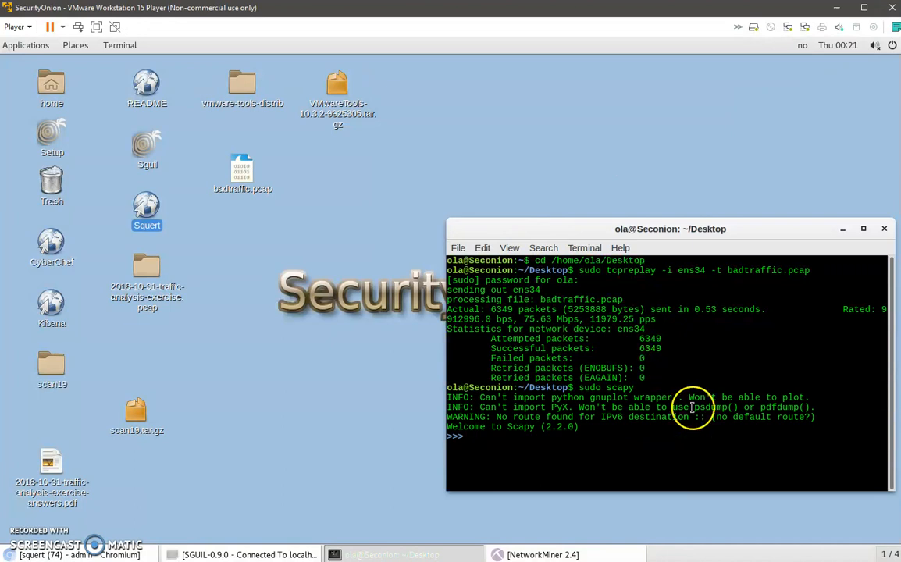
pyautogui.click(899, 521)
pyautogui.moveTo(815, 459); pyautogui.dragTo(593, 346)
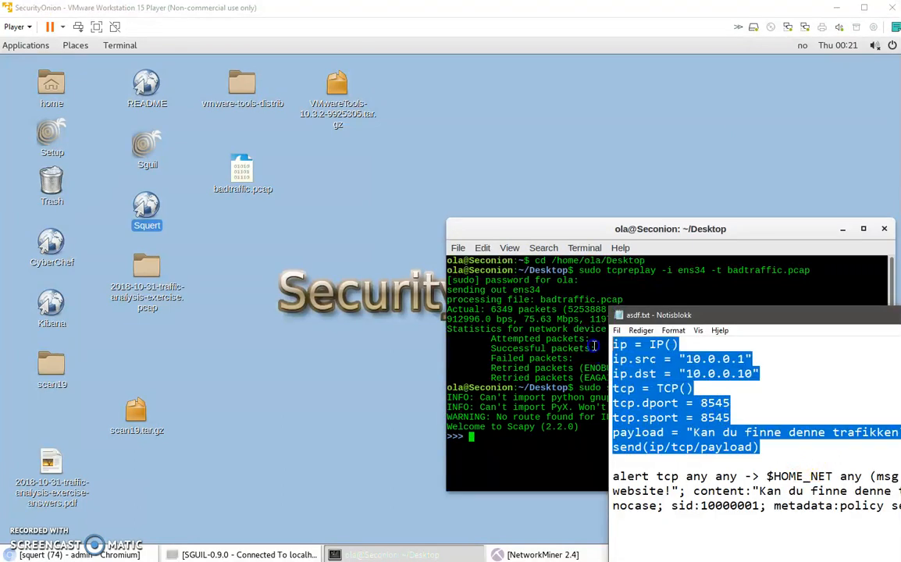
pyautogui.rightClick(518, 448)
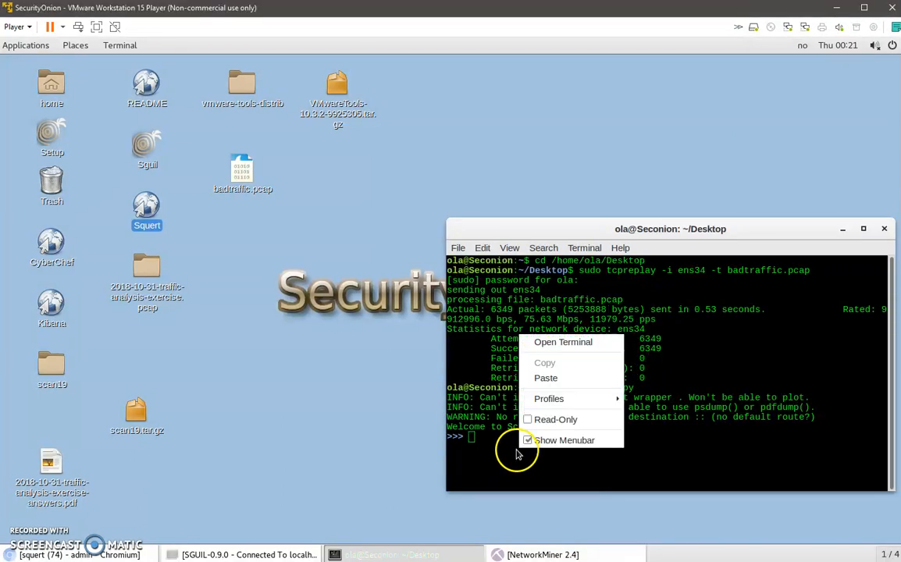
pyautogui.click(564, 381)
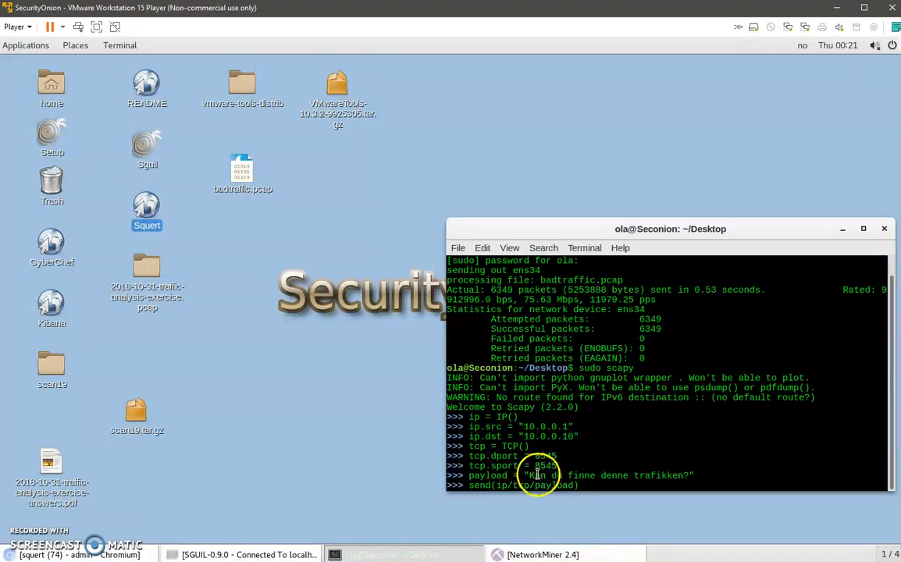
# Send the crafted packet with the payload "Kan du finne denne trafikken?", check Sguil's real-time events and reduce its window.
pyautogui.moveTo(531, 475); pyautogui.dragTo(691, 475)
pyautogui.click(692, 475)
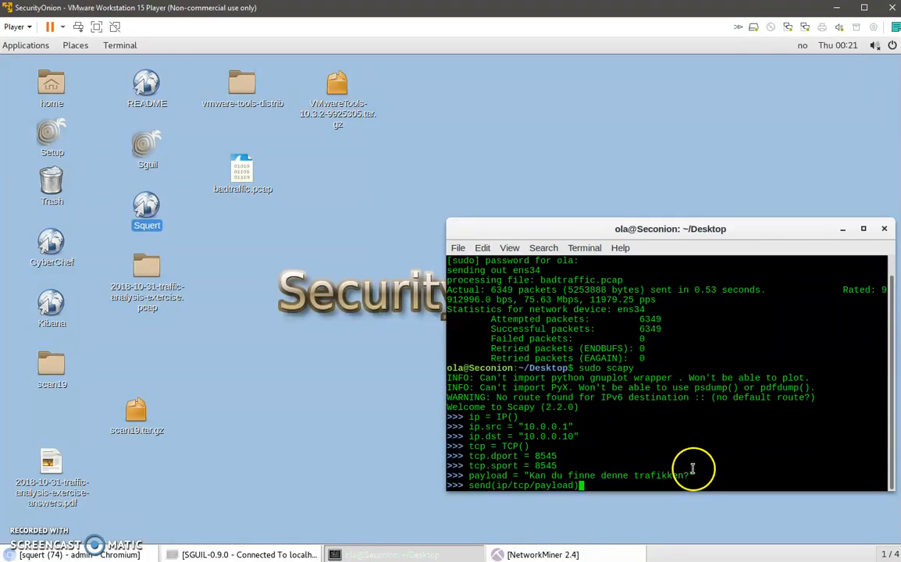
pyautogui.press('Return')
pyautogui.click(265, 553)
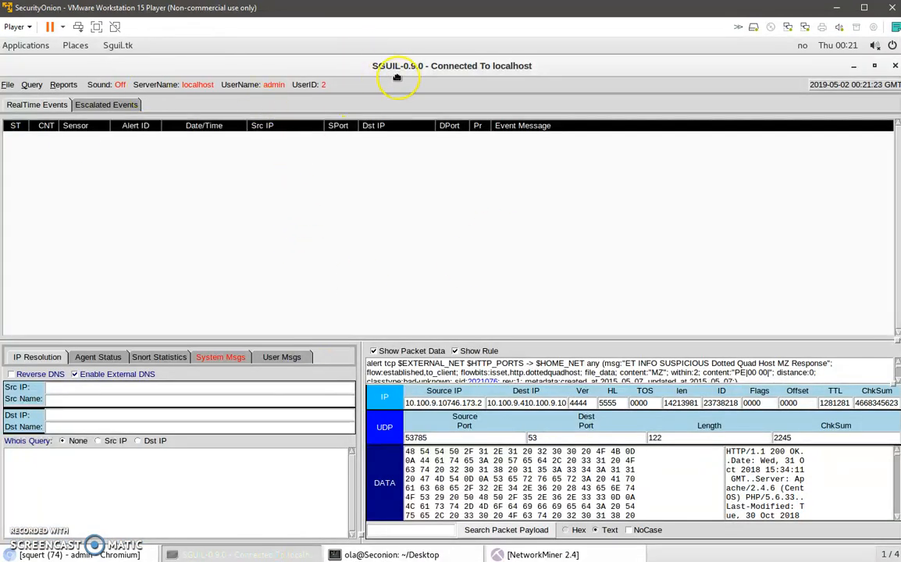
pyautogui.doubleClick(332, 66)
# Browse in the file manager to the folder /nsm/server_data/securityonion/rules/seconion-ens34-1.
pyautogui.doubleClick(50, 100)
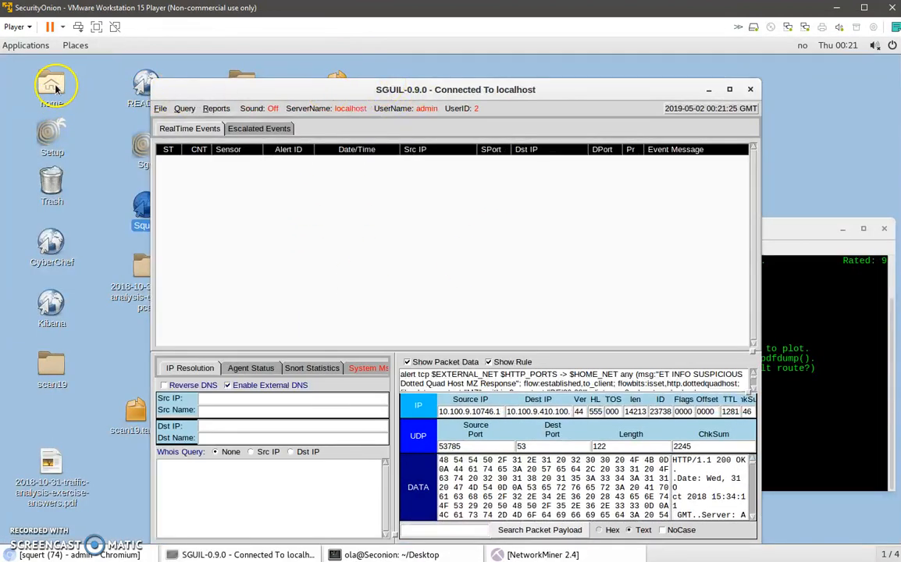
pyautogui.click(39, 333)
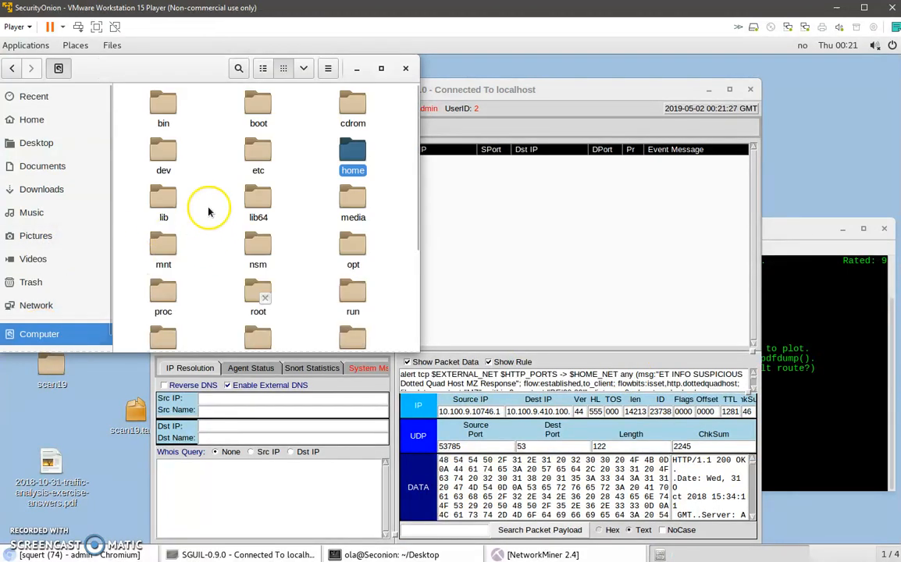
pyautogui.doubleClick(258, 244)
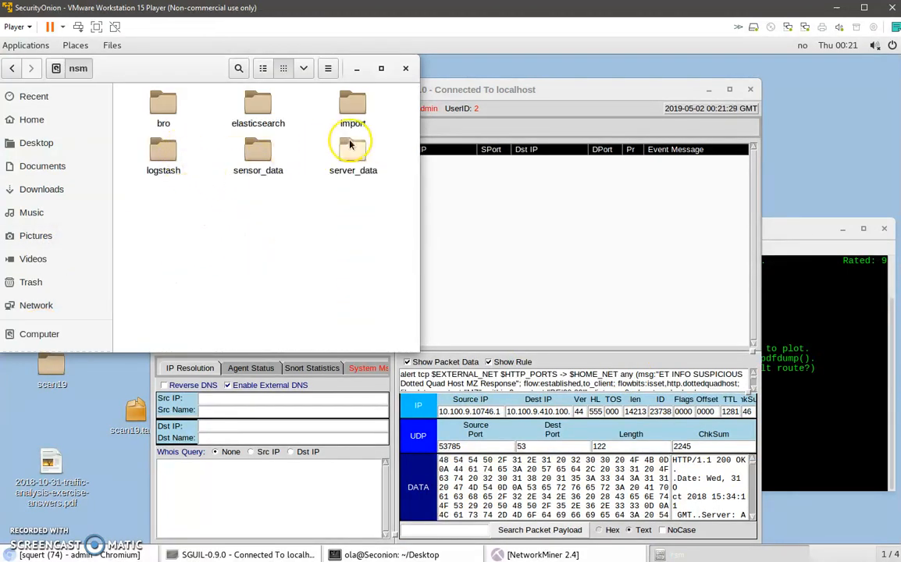
pyautogui.doubleClick(353, 153)
pyautogui.doubleClick(158, 104)
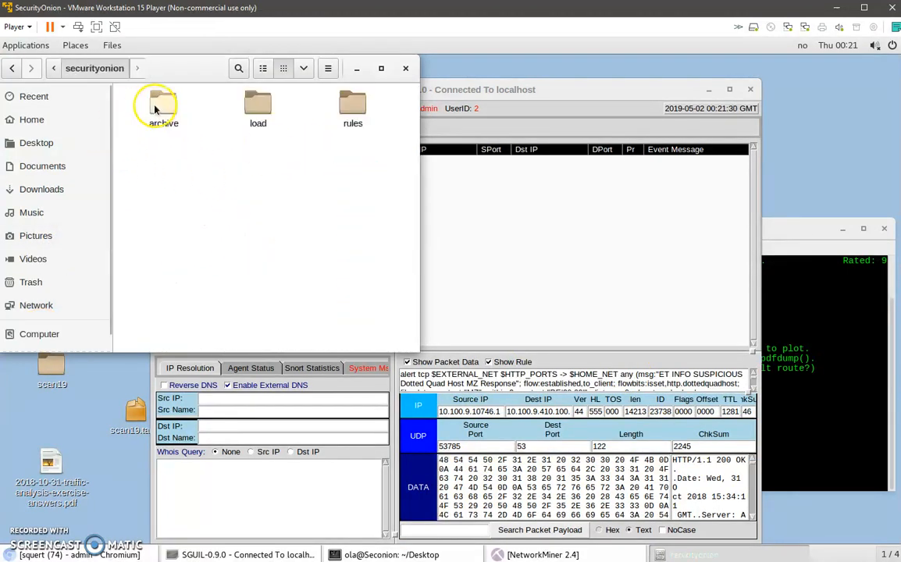
pyautogui.doubleClick(349, 109)
pyautogui.doubleClick(164, 200)
# Open a terminal in the seconion-ens34-1 folder and edit local.rules with sudo gedit, entering the sudo password.
pyautogui.rightClick(195, 179)
pyautogui.click(242, 227)
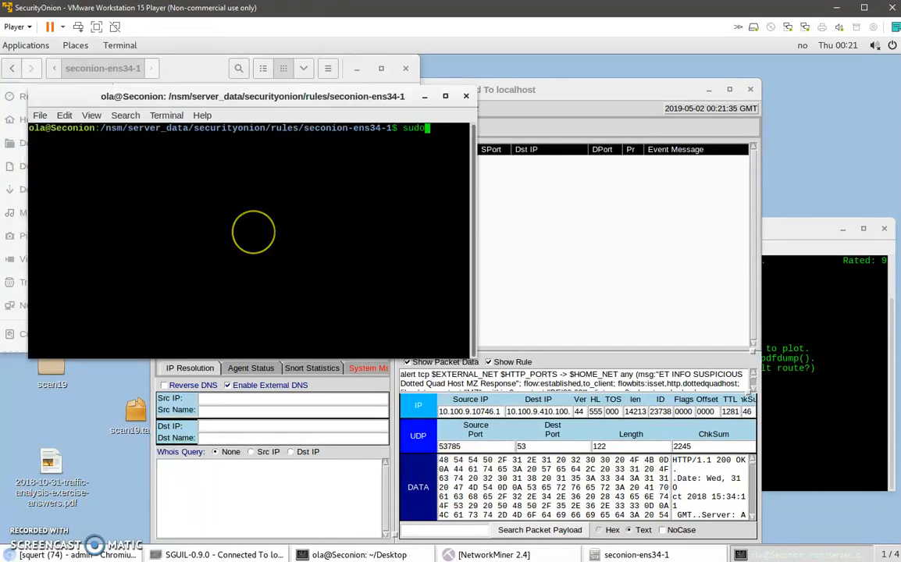
pyautogui.write('sudo gedit local.rules')
pyautogui.press('Return')
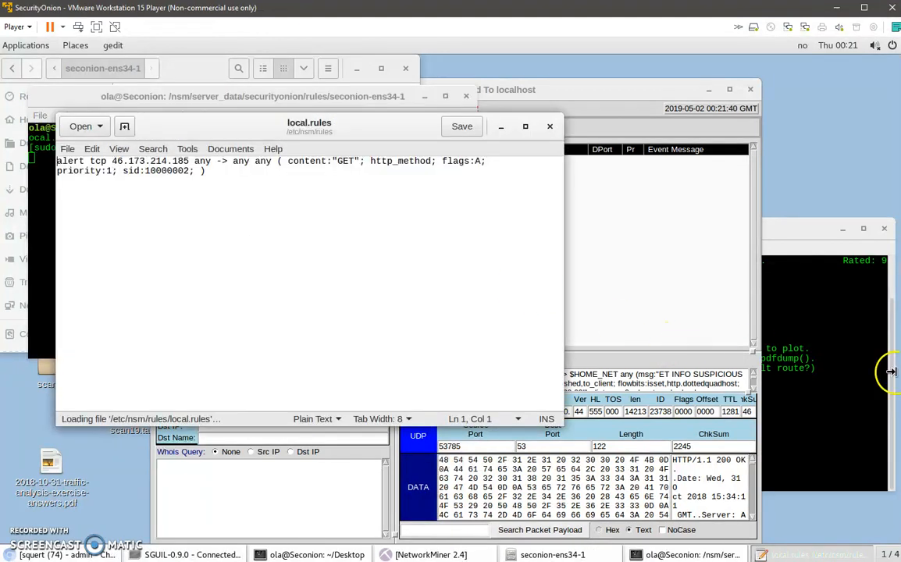
# Insert the "This is a norwegian website!" alert rule (sid 10000001) from asdf.txt above the existing rule, save local.rules and close gedit.
pyautogui.click(899, 375)
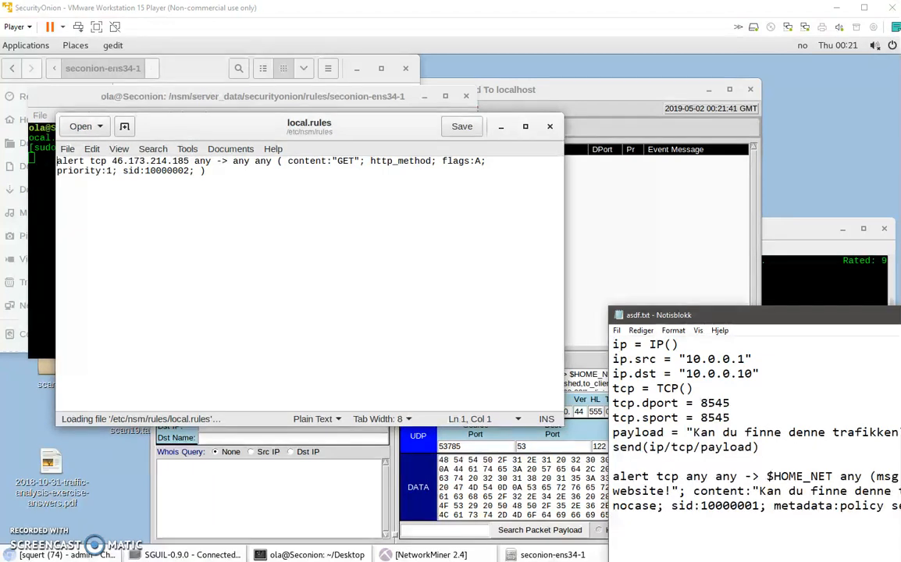
pyautogui.moveTo(899, 508); pyautogui.dragTo(670, 458)
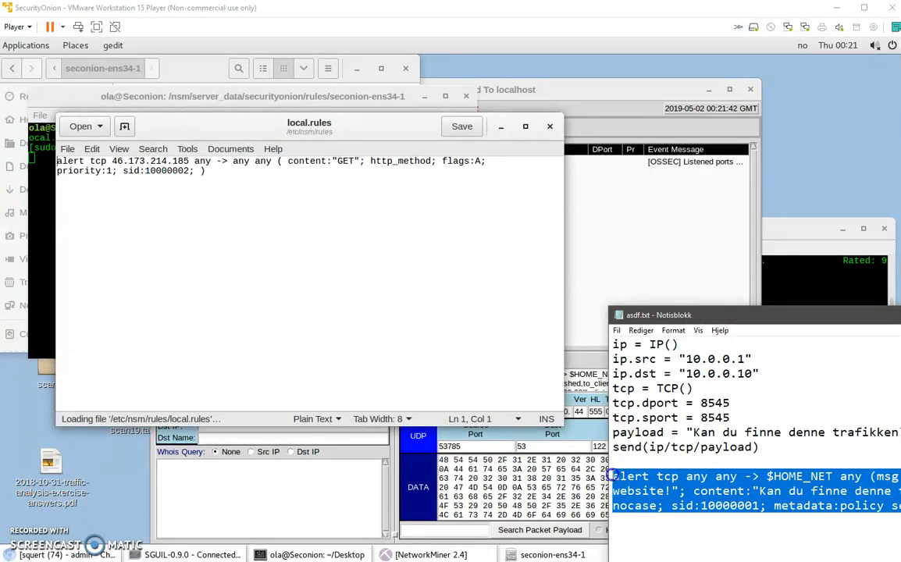
pyautogui.click(57, 162)
pyautogui.press('Return')
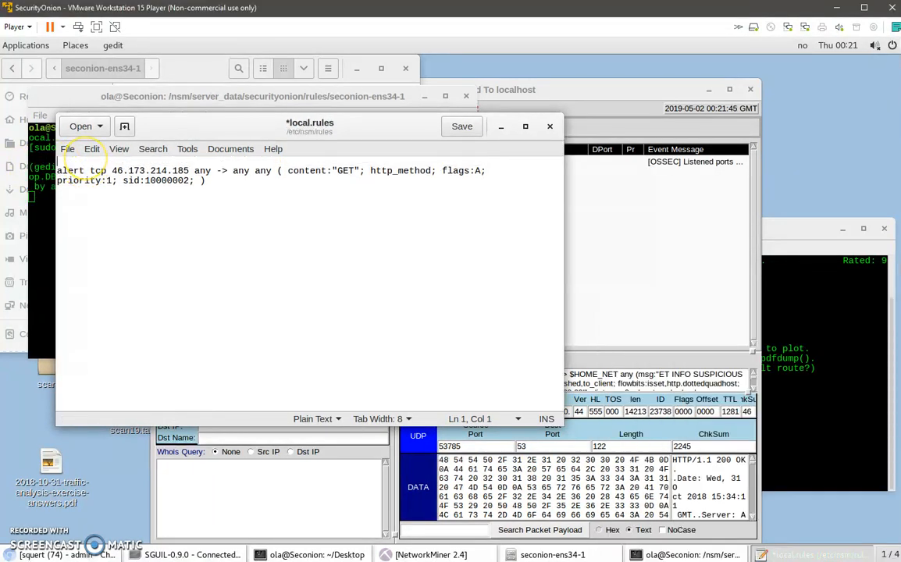
pyautogui.write('alert tcp any any -> $HOME_NET any (msg: "This is a norwegian website!"; content:"Kan du finne denne trafikken?"; flow:to_server; nocase; sid:10000001; metadata:policy security-ips;)')
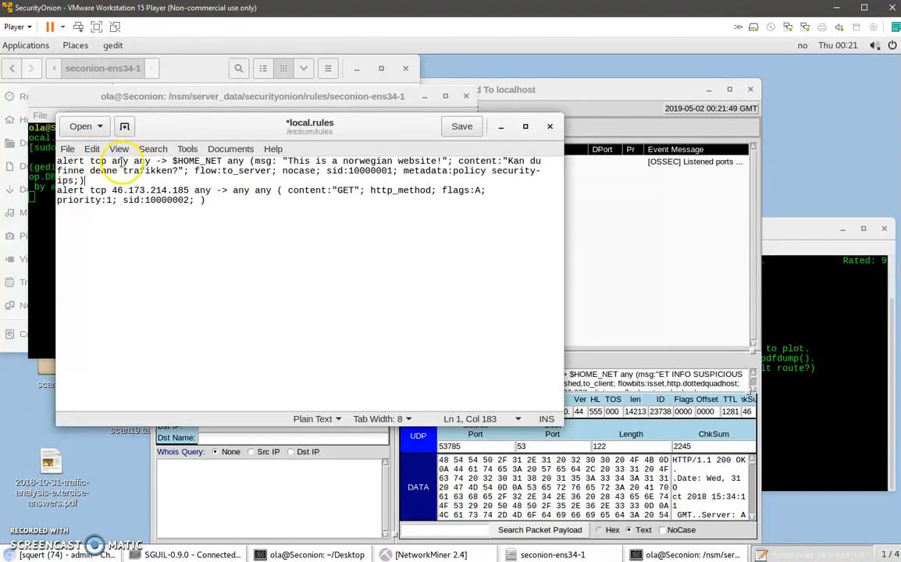
pyautogui.click(451, 125)
pyautogui.click(44, 288)
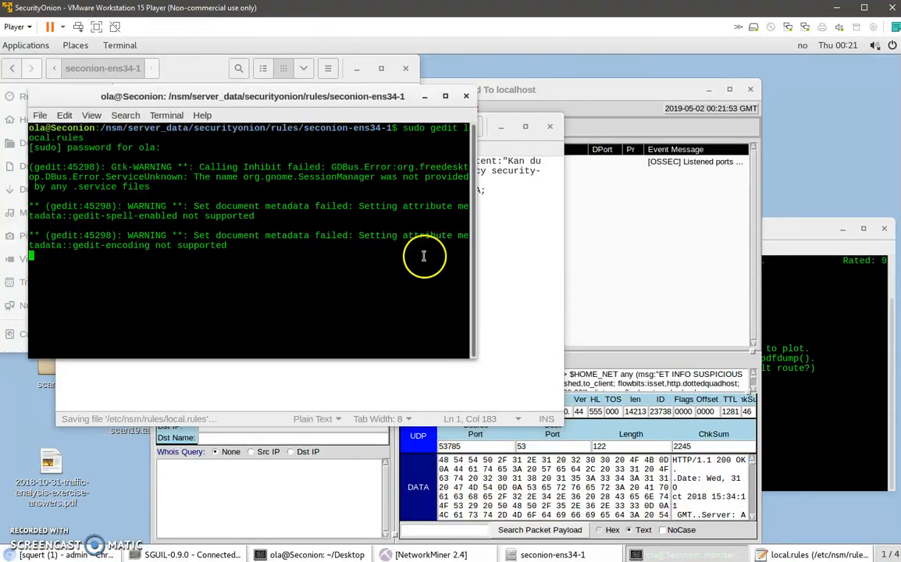
pyautogui.click(544, 249)
pyautogui.click(550, 127)
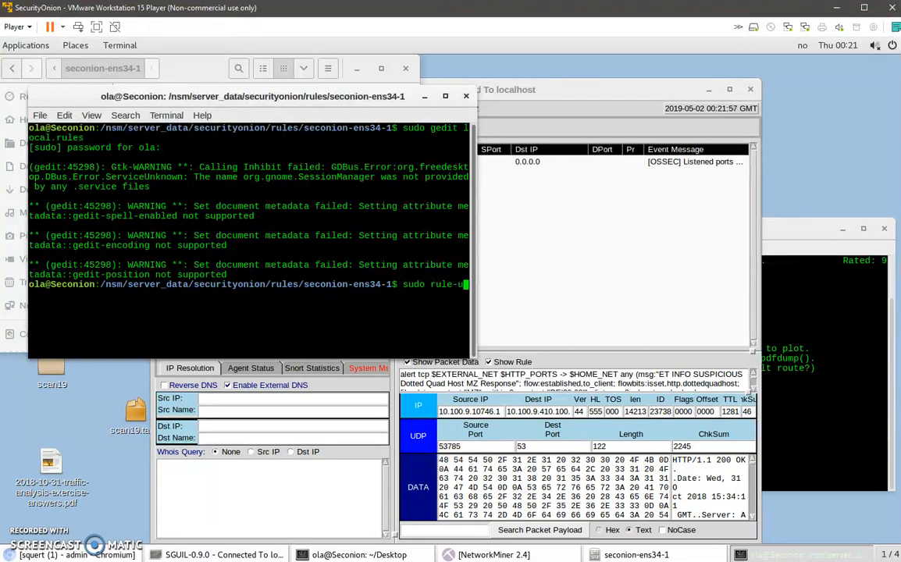
# Update the IDS rules with sudo rule-update and minimize that terminal.
pyautogui.write('sudo rule-update')
pyautogui.press('Return')
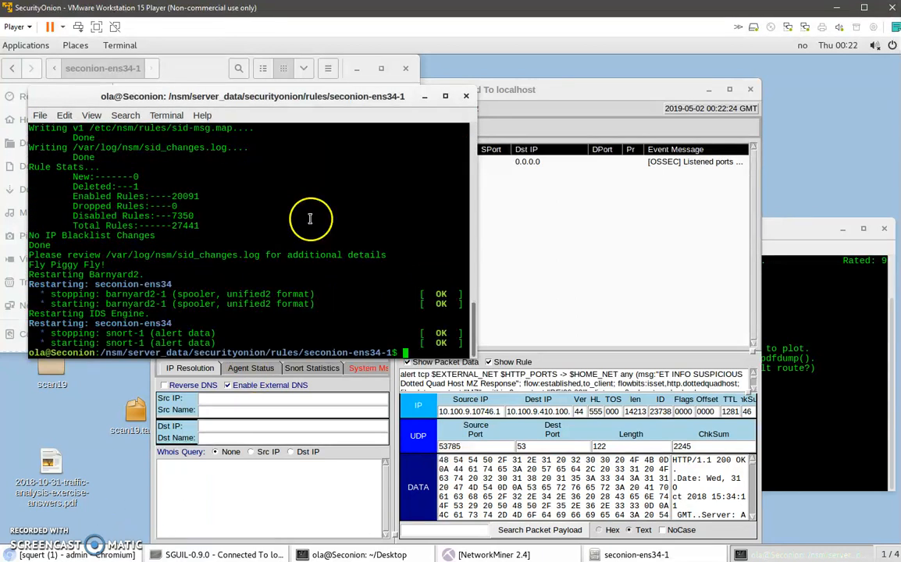
pyautogui.click(423, 97)
# Resend the packet from Scapy and clear the OSSEC listened ports alert from Sguil's real-time events.
pyautogui.click(815, 406)
pyautogui.press('Up')
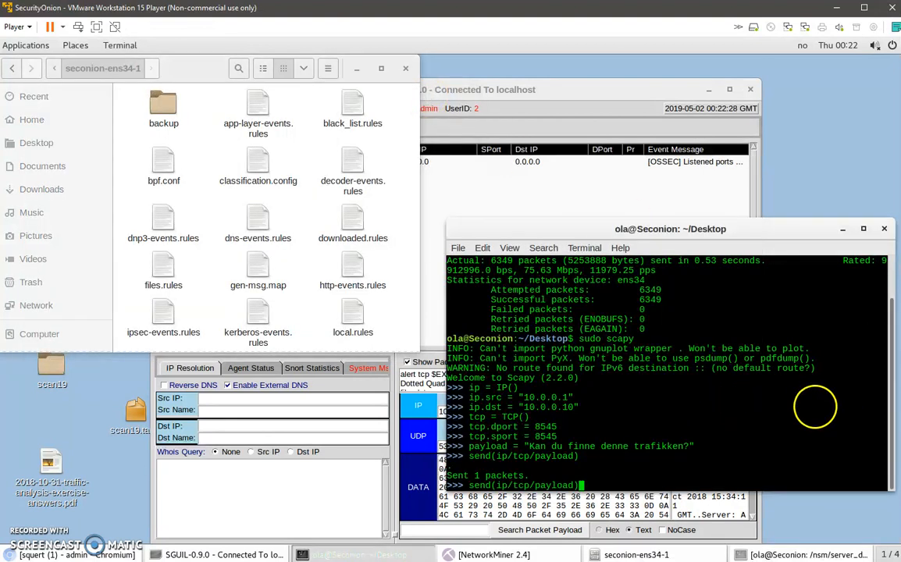
pyautogui.press('Return')
pyautogui.click(684, 191)
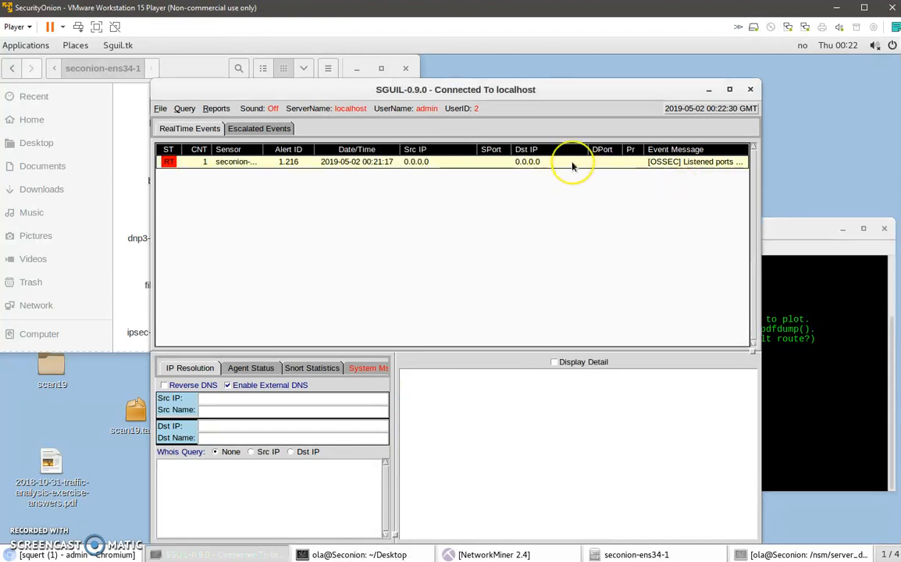
pyautogui.press('F8')
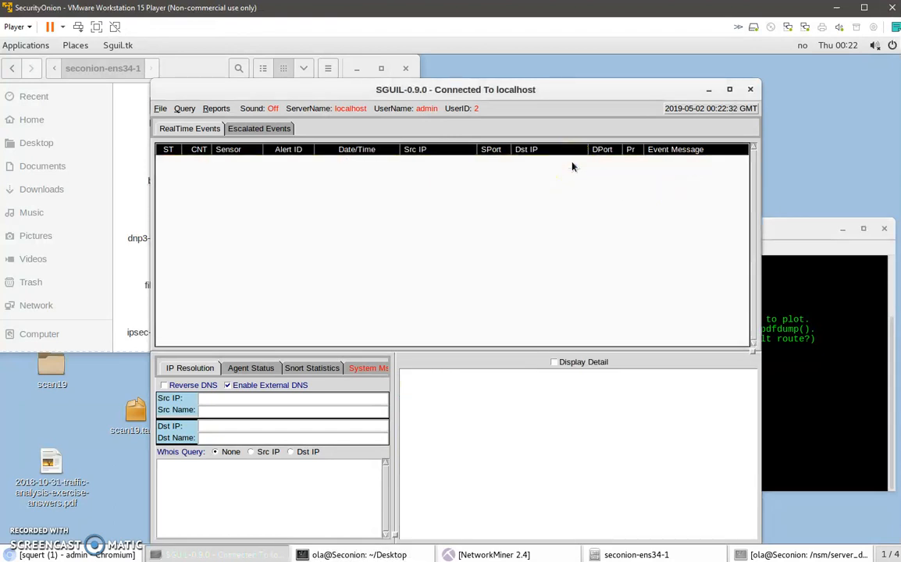
pyautogui.click(820, 375)
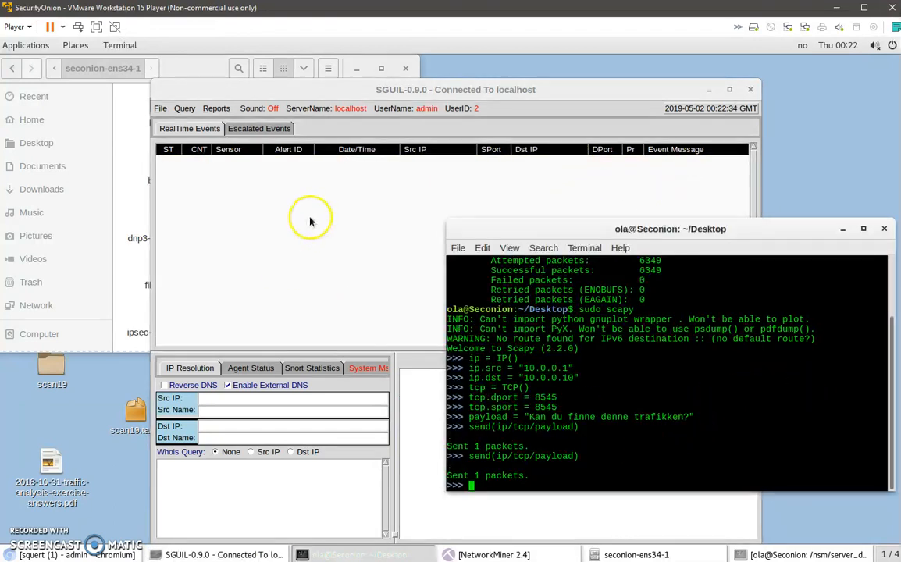
# Close Sguil and the file manager, relaunch Sguil, and log in as admin with the account password to start monitoring.
pyautogui.click(255, 238)
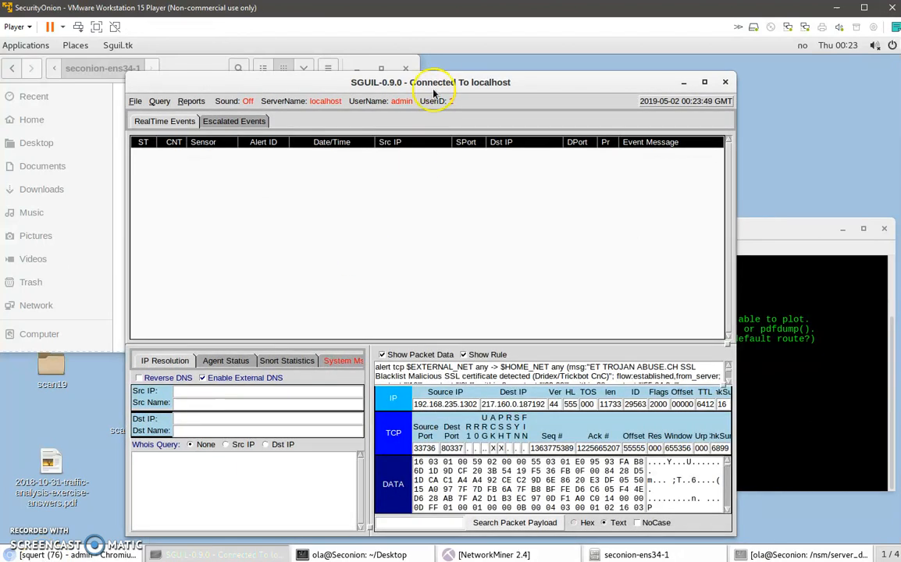
pyautogui.moveTo(452, 77); pyautogui.dragTo(371, 76)
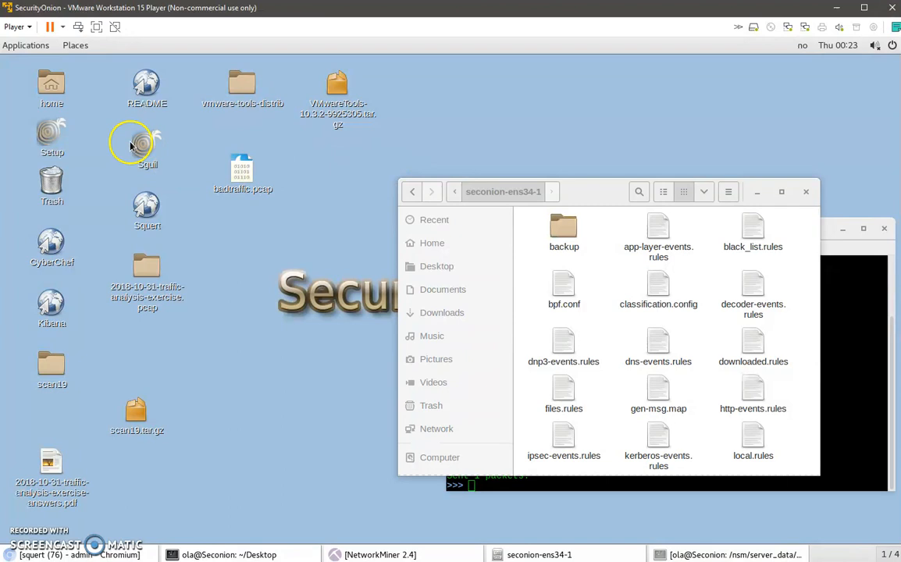
pyautogui.doubleClick(131, 146)
pyautogui.moveTo(598, 200); pyautogui.dragTo(501, 129)
pyautogui.click(706, 122)
pyautogui.click(121, 213)
pyautogui.write('admin')
pyautogui.press('Tab')
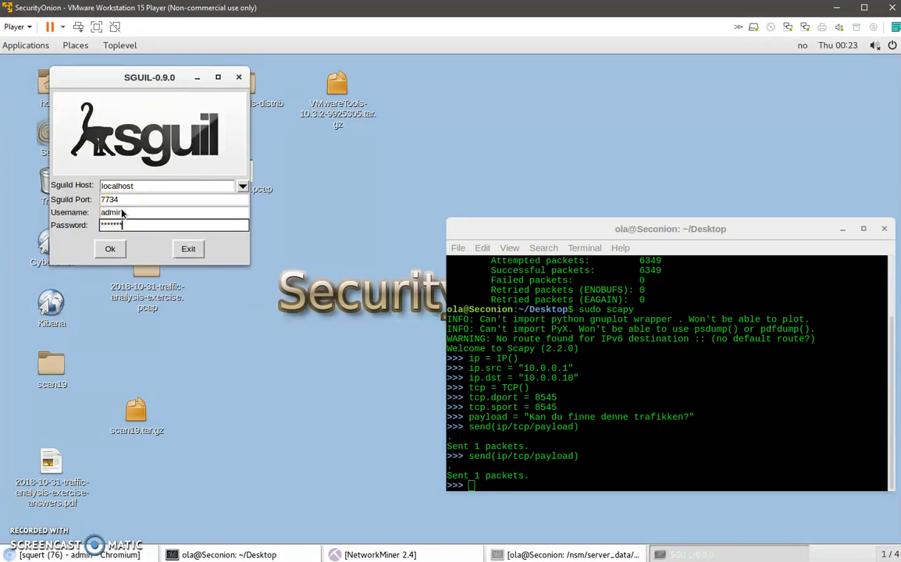
pyautogui.press('Return')
pyautogui.click(137, 281)
pyautogui.click(190, 287)
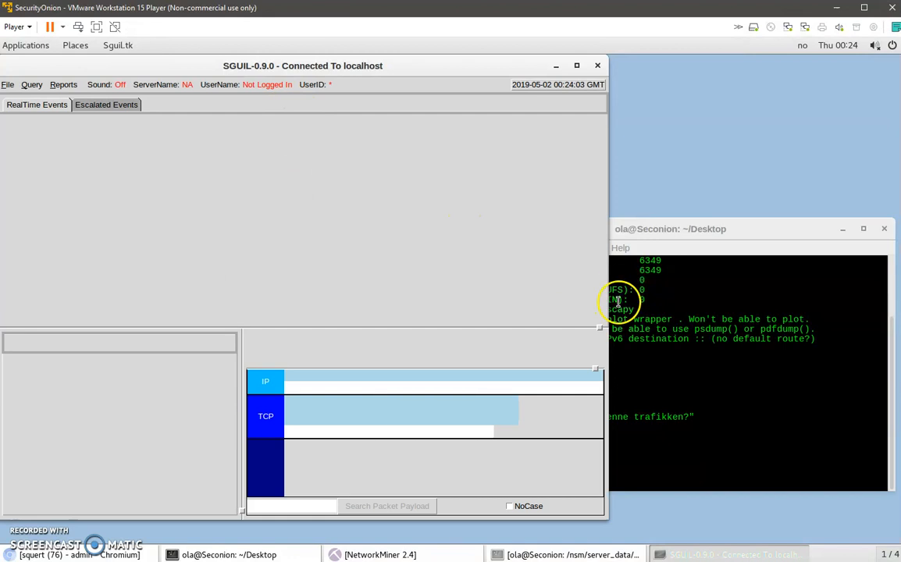
# Send the Scapy packet once more with send(ip/tcp/payload) while Sguil is monitoring.
pyautogui.click(615, 298)
pyautogui.press('Up')
pyautogui.press('Return')
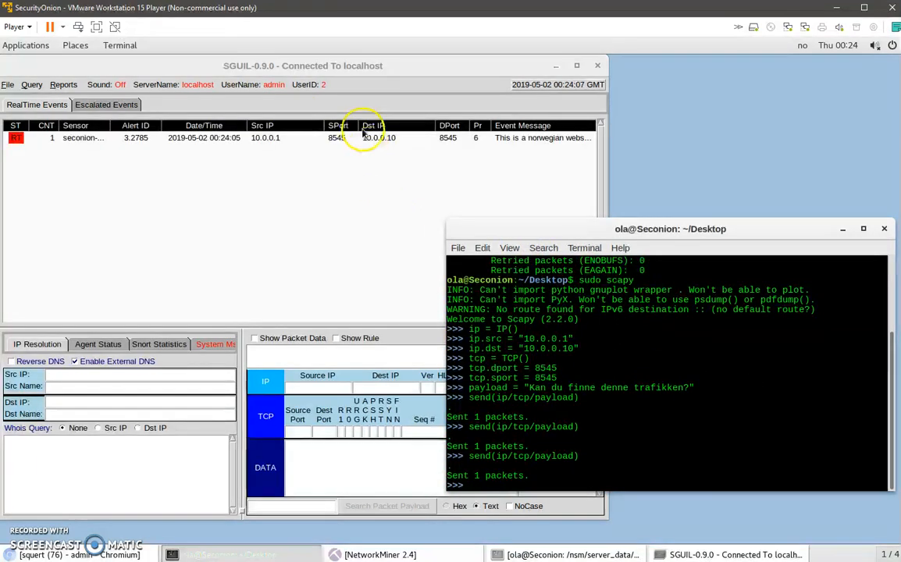
# Maximize Sguil and show the packet data and rule of the "This is a norwegian website!" alert.
pyautogui.click(354, 139)
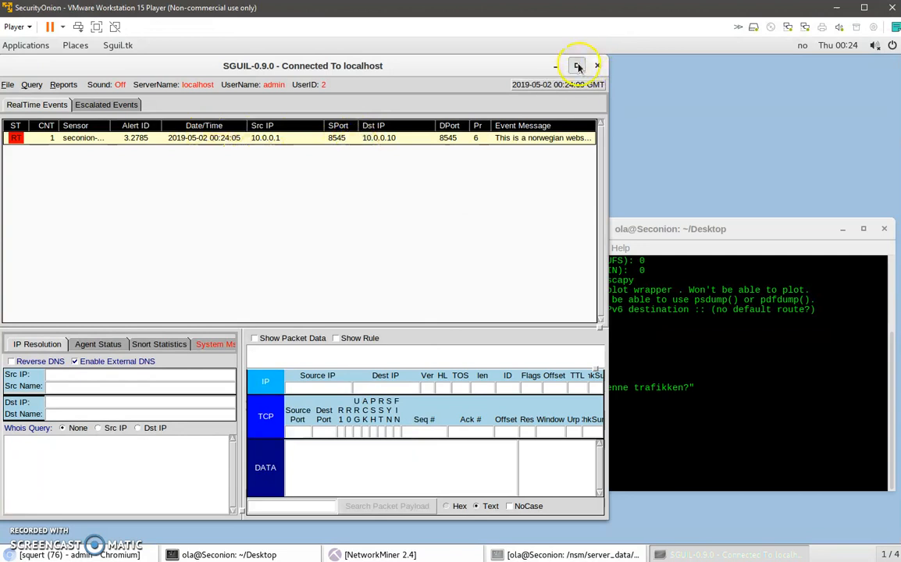
pyautogui.click(577, 67)
pyautogui.click(374, 351)
pyautogui.click(455, 351)
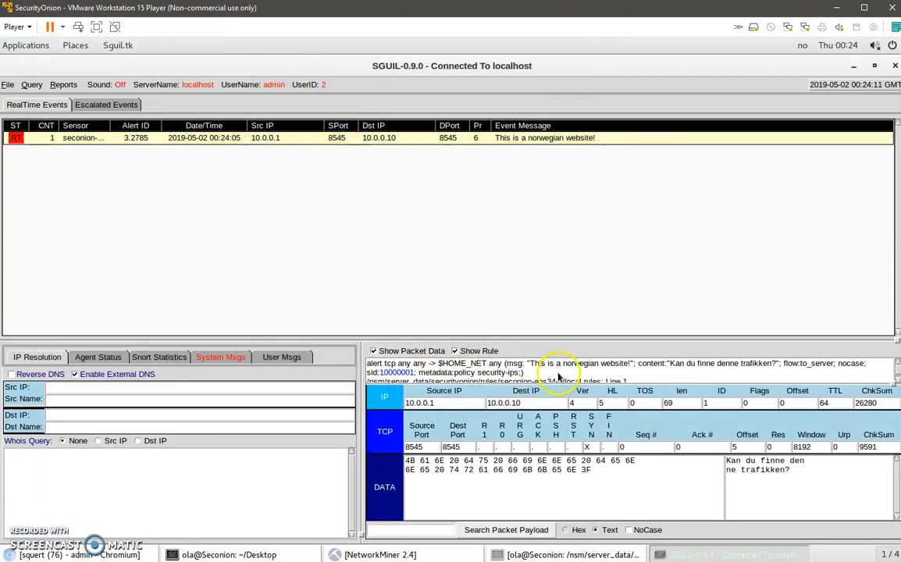
pyautogui.scroll(-1, 550, 374)
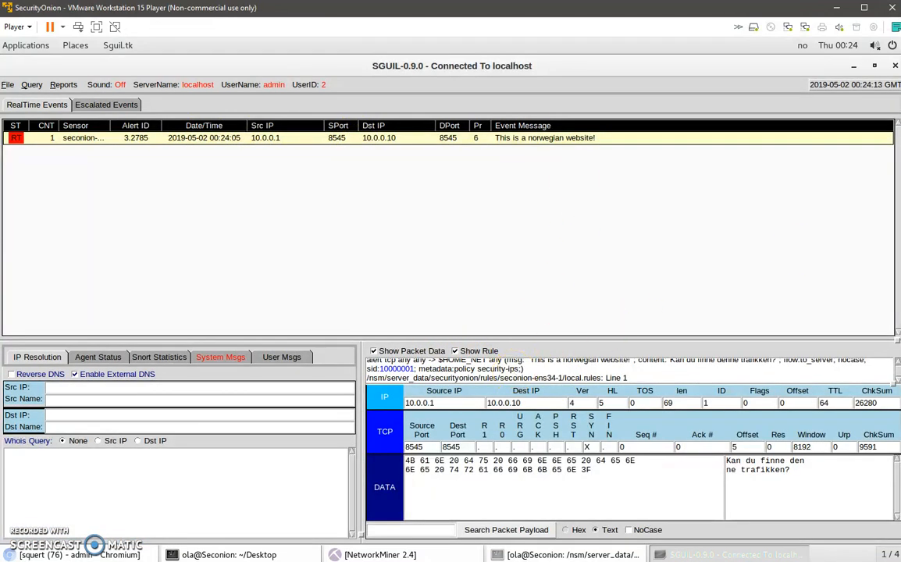